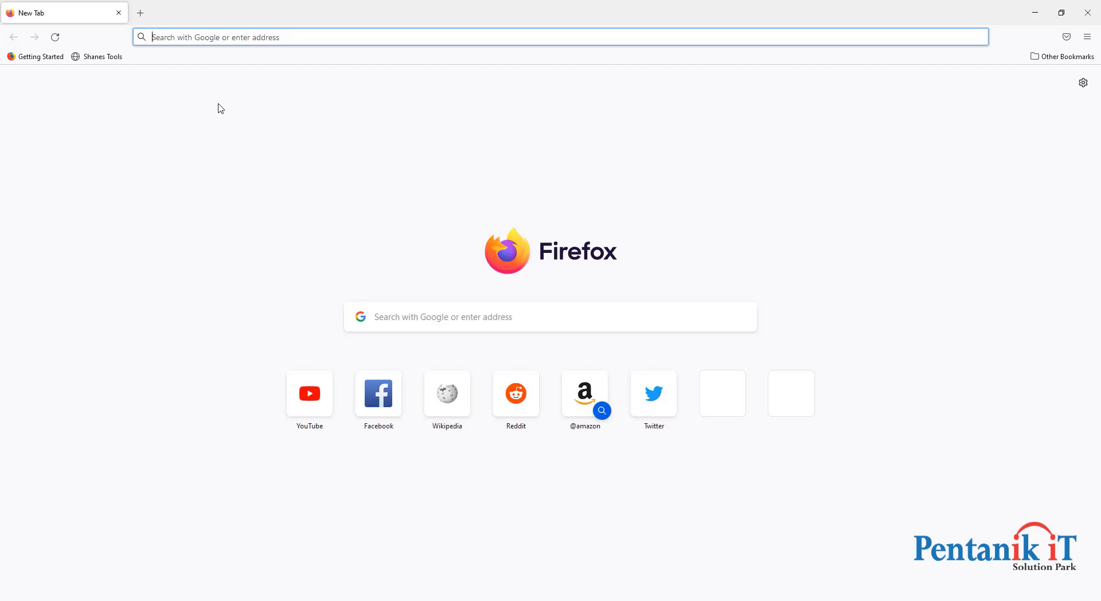
# Step: Start a web search query with inrul:directory followed by an empty pair of quotation marks
pyautogui.write('inrul:')
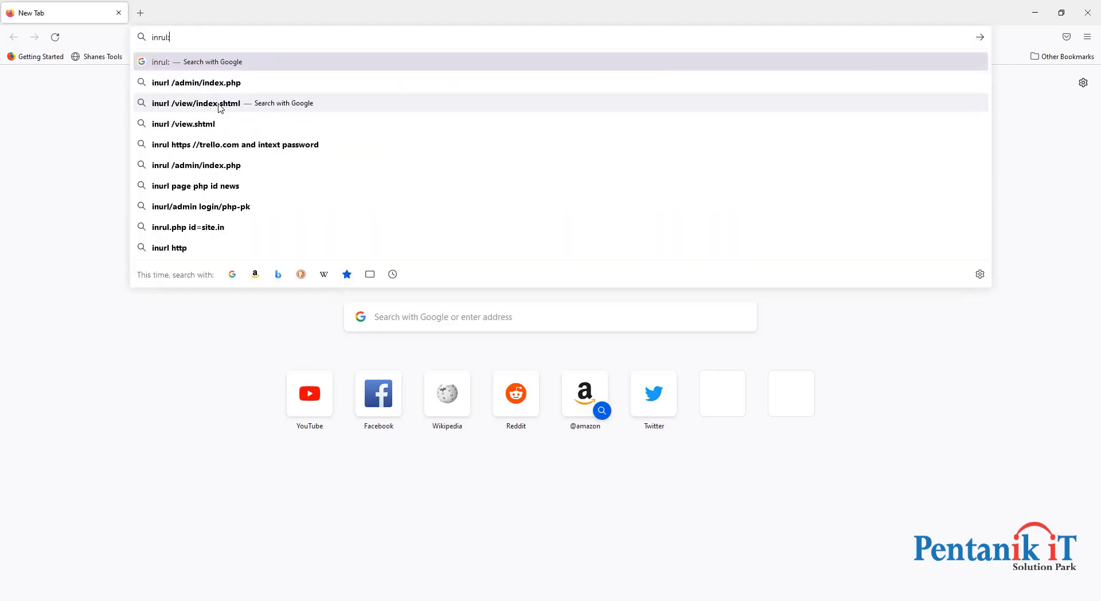
pyautogui.write('directory ')
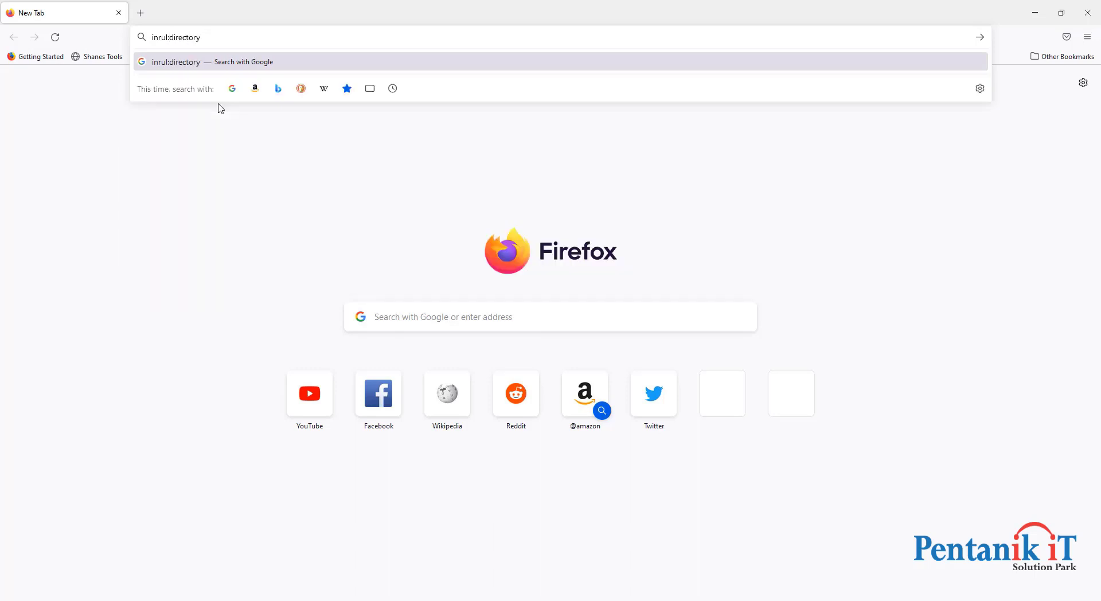
pyautogui.write('""')
pyautogui.click(141, 13)
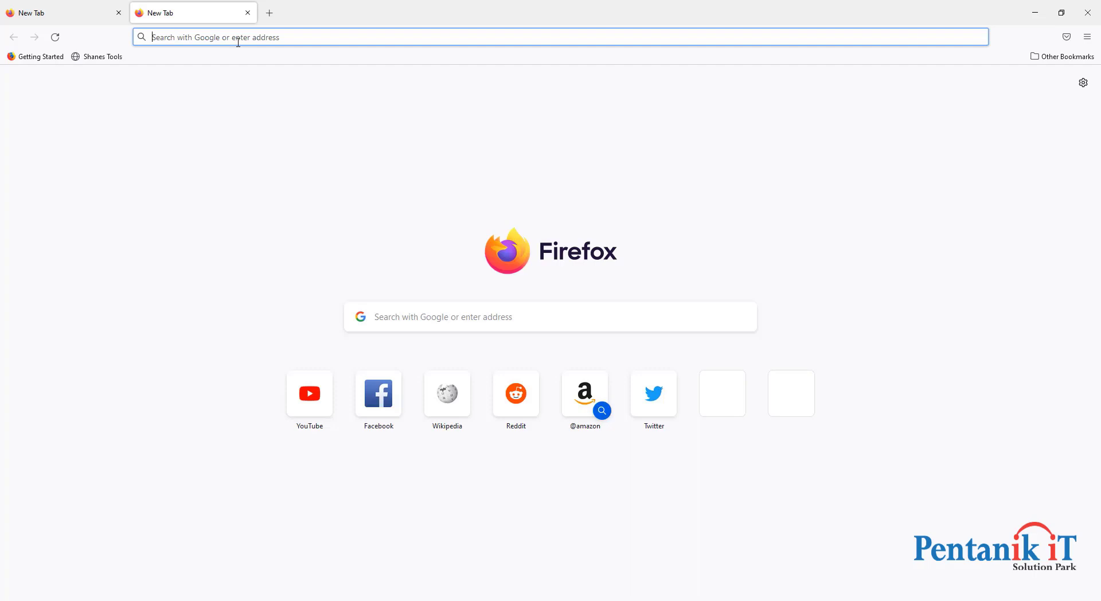
pyautogui.write('inrul:directory ""')
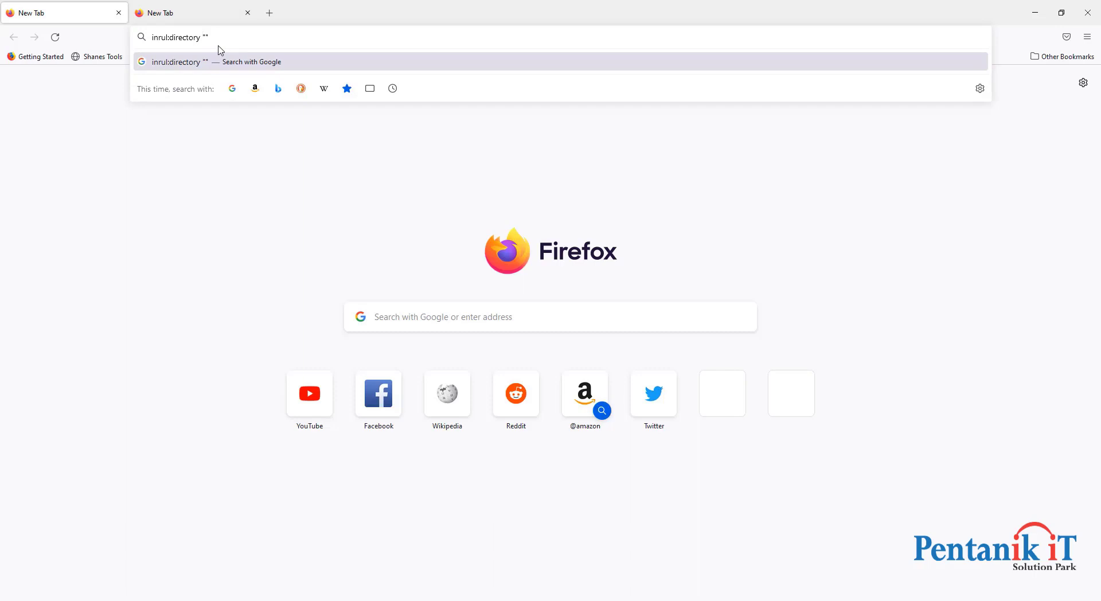
pyautogui.write('new yoark')
pyautogui.write('" "')
pyautogui.write('photogra')
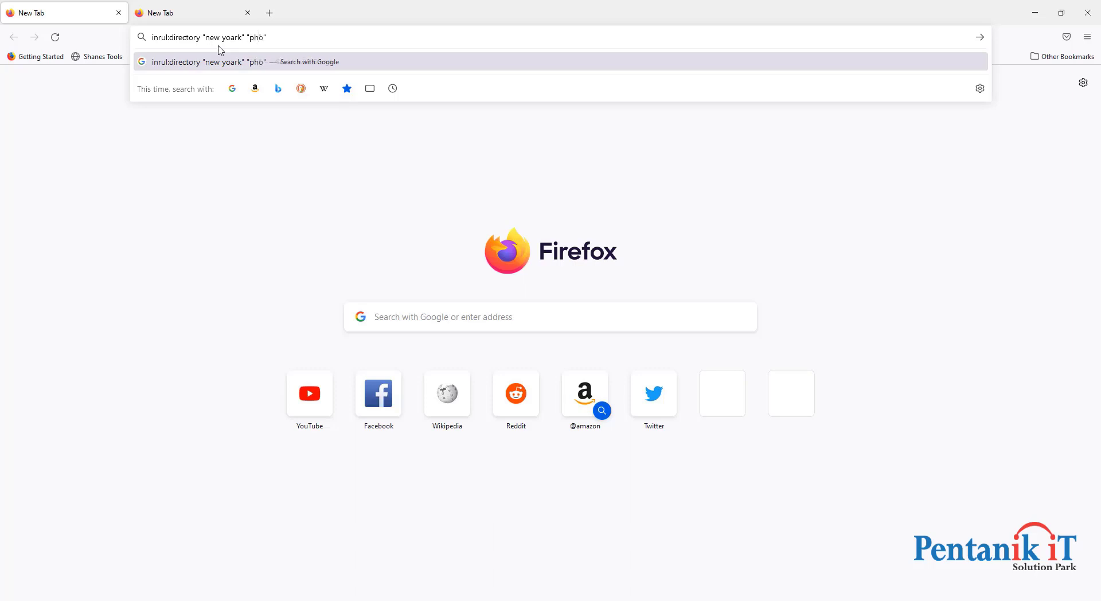
pyautogui.write('phy')
pyautogui.click(315, 40)
pyautogui.write('"photography" "@gmail.com')
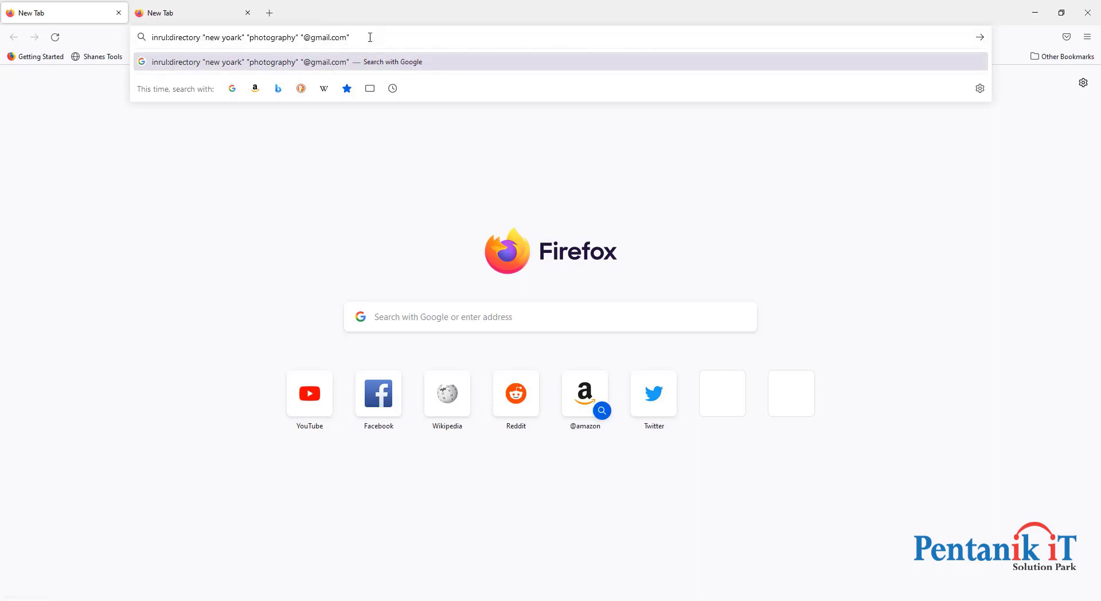
pyautogui.press('Return')
# Step: Pass the reCAPTCHA check by selecting the squares that contain traffic lights and verifying
pyautogui.click(30, 129)
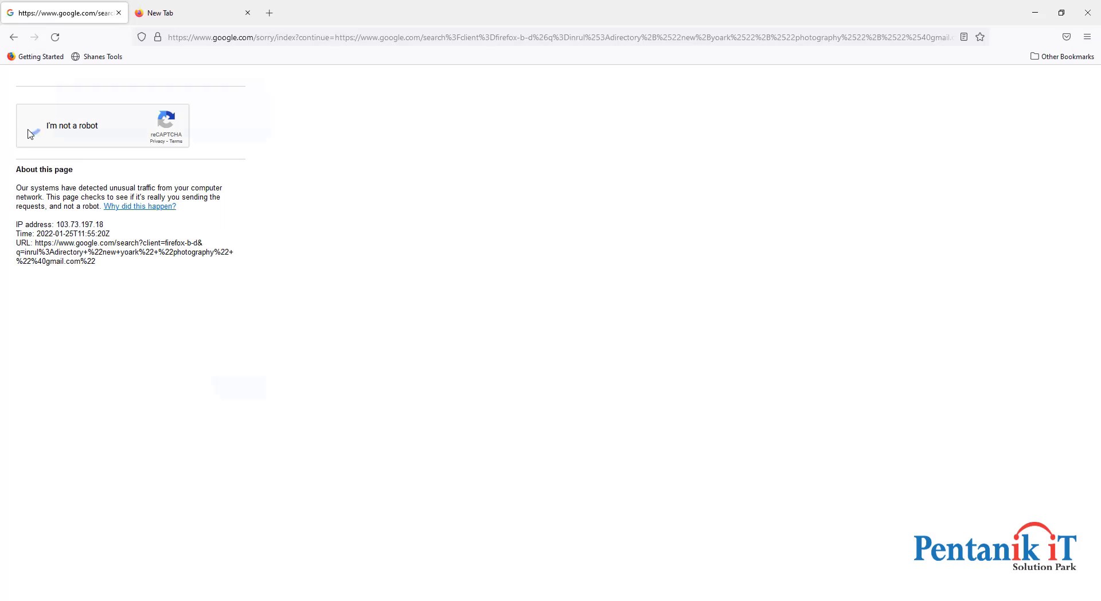
pyautogui.click(167, 202)
pyautogui.click(173, 175)
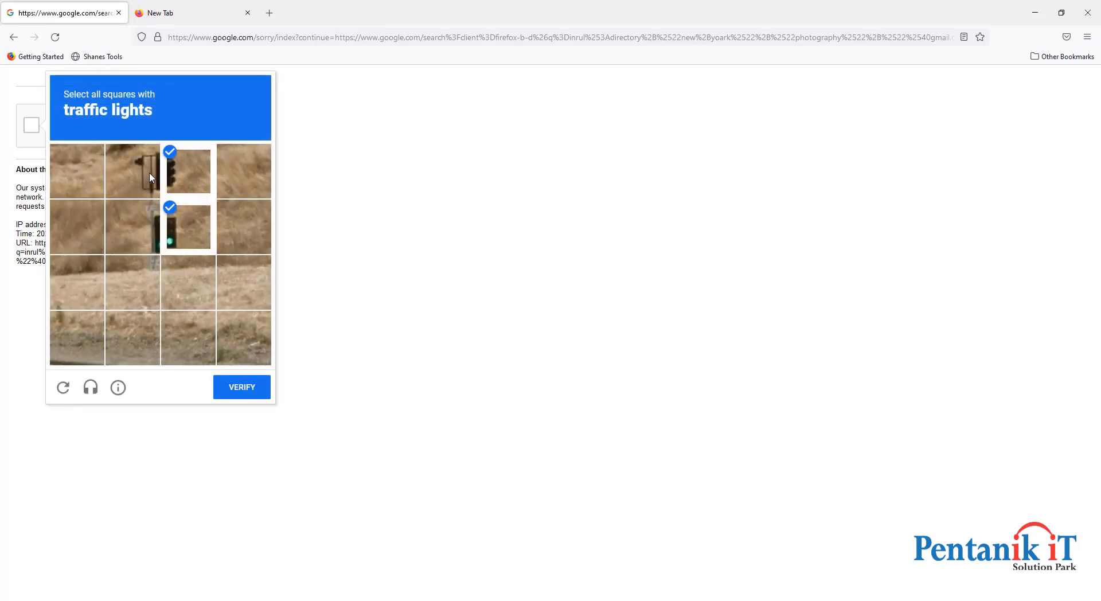
pyautogui.click(149, 172)
pyautogui.click(238, 386)
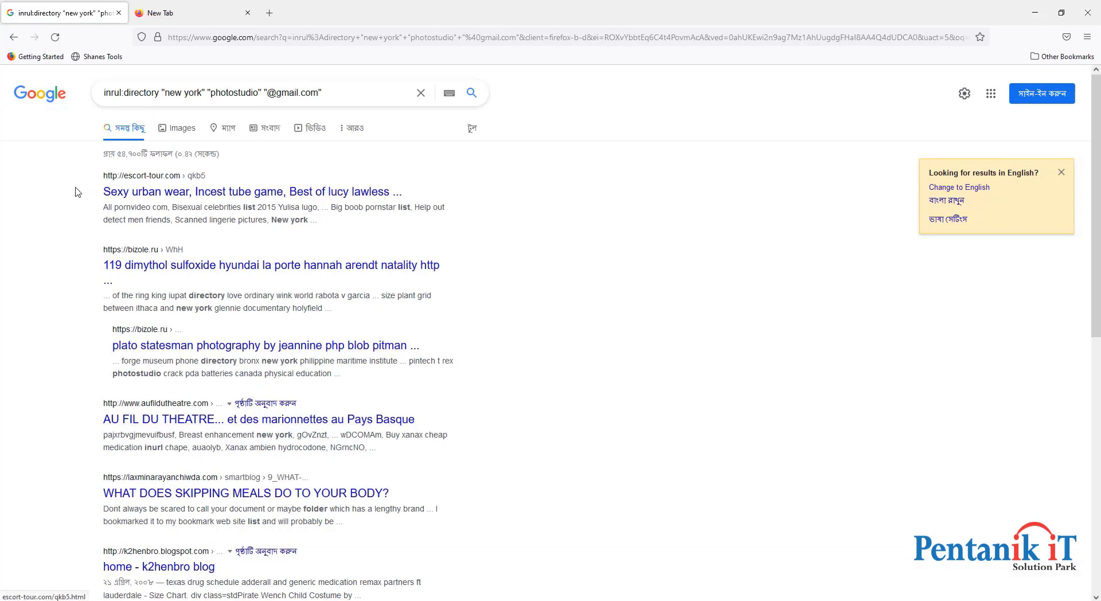
# Step: Open the "plato statesman photography" search result in a new tab and switch to that tab
pyautogui.scroll(-5, 481, 257)
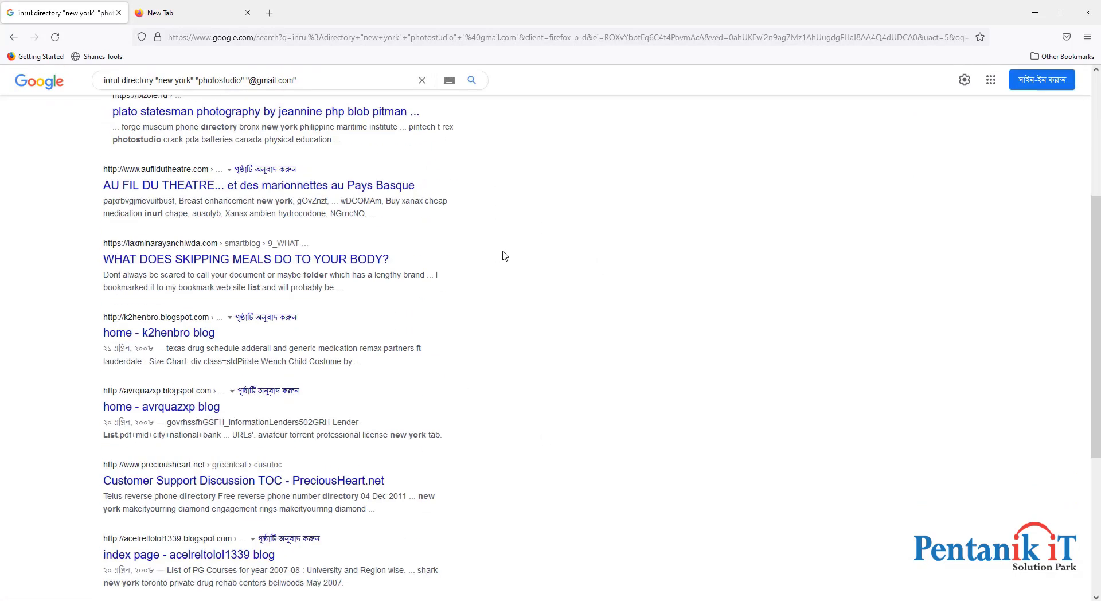
pyautogui.rightClick(282, 111)
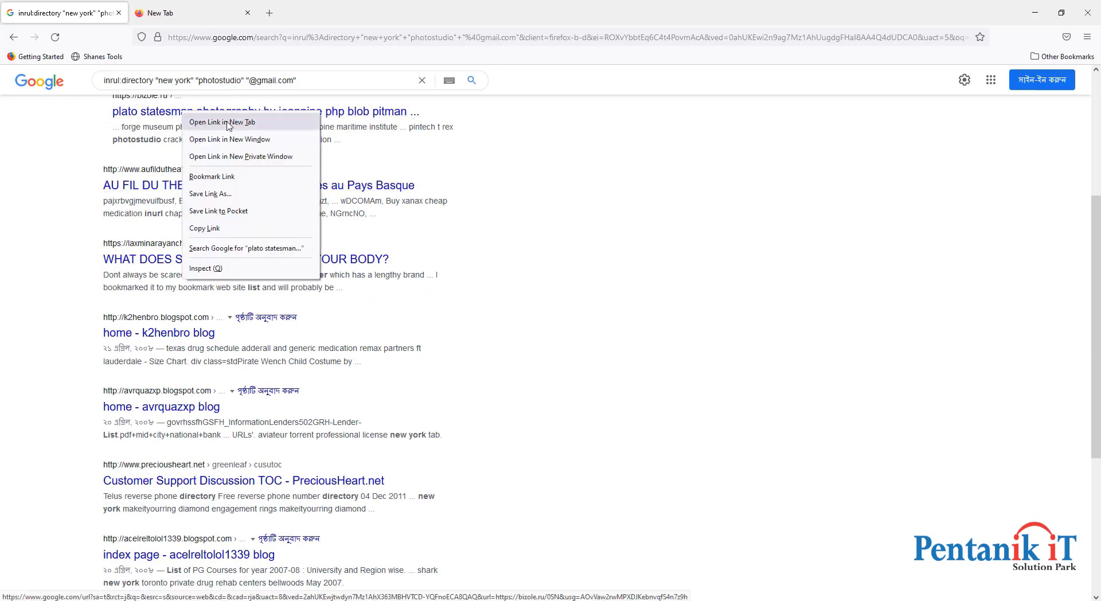
pyautogui.click(313, 121)
pyautogui.scroll(3, 313, 115)
pyautogui.click(376, 13)
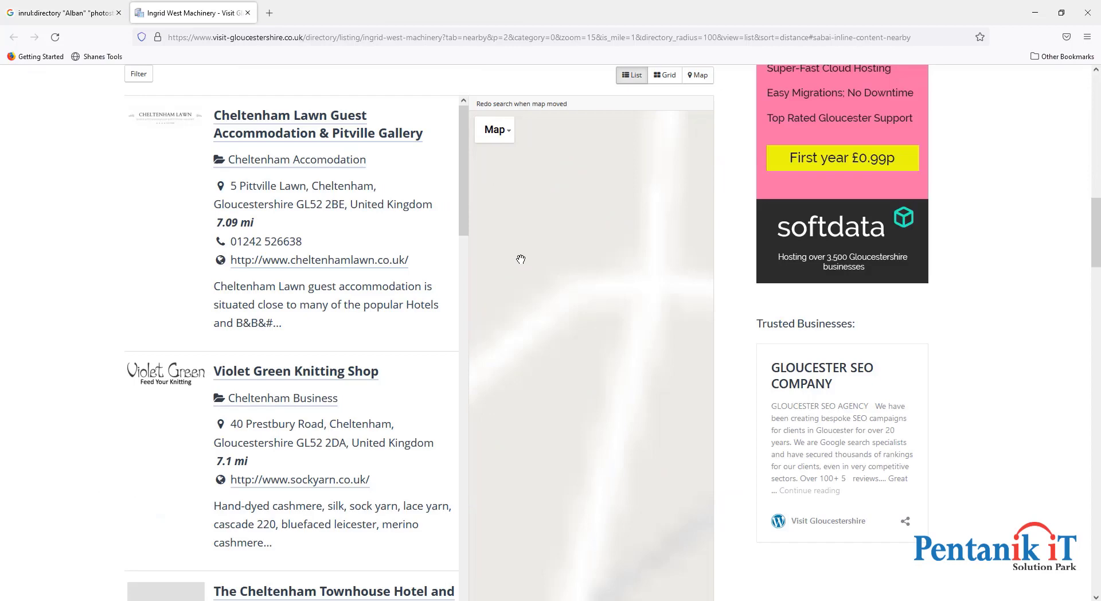
# Step: Examine the Nearby Listings on the Ingrid West Machinery directory page for company names, addresses, phone numbers and websites
pyautogui.scroll(8, 437, 219)
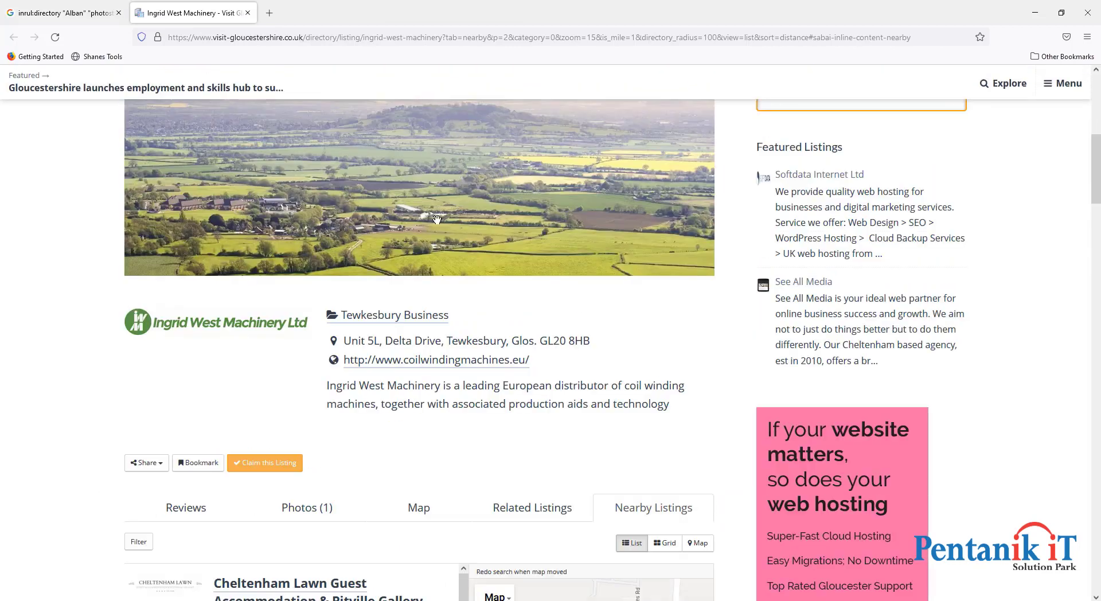
pyautogui.scroll(-5, 437, 219)
pyautogui.scroll(-3, 358, 317)
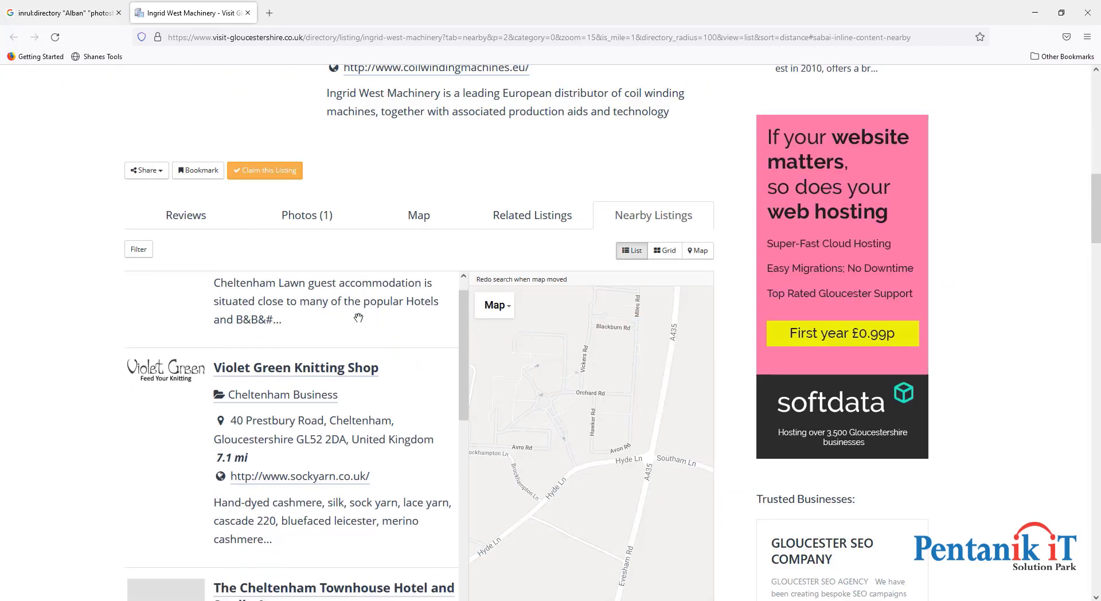
pyautogui.scroll(3, 359, 316)
pyautogui.moveTo(424, 309); pyautogui.dragTo(217, 292)
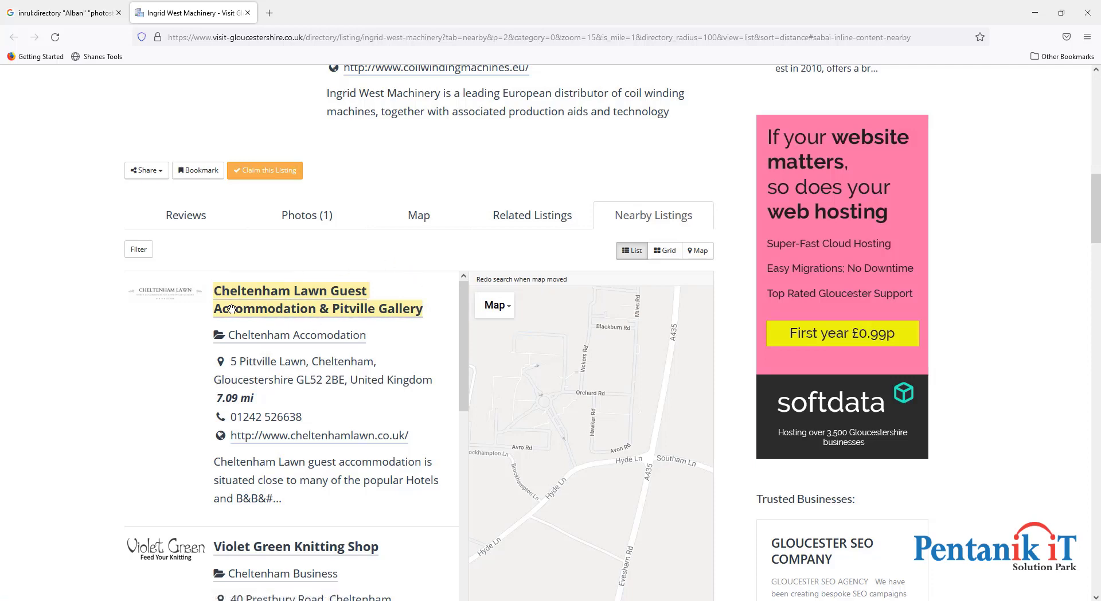
pyautogui.scroll(-5, 347, 404)
pyautogui.scroll(-4, 346, 405)
pyautogui.scroll(3, 366, 412)
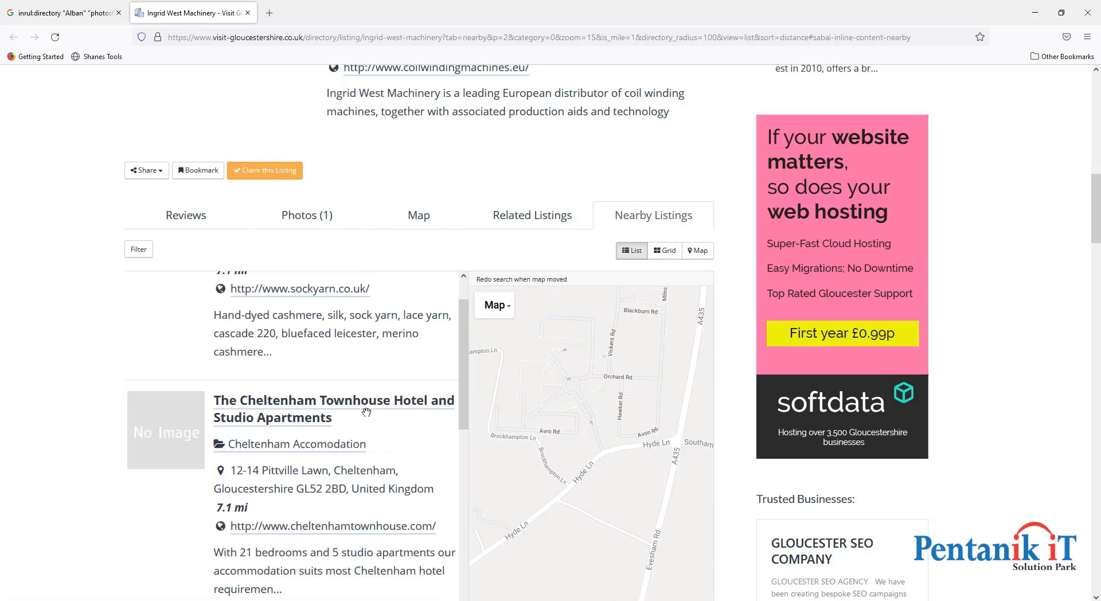
pyautogui.scroll(-2, 371, 343)
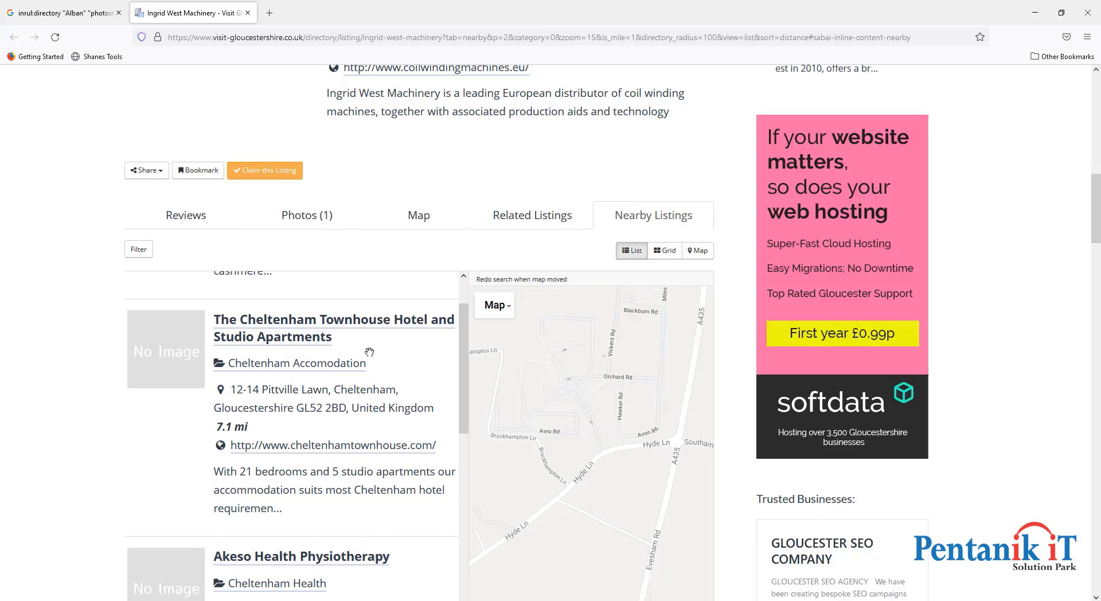
# Step: Switch to the Lead Generation workbook in Excel and clear the company entries in rows 3 and 4
pyautogui.click(310, 600)
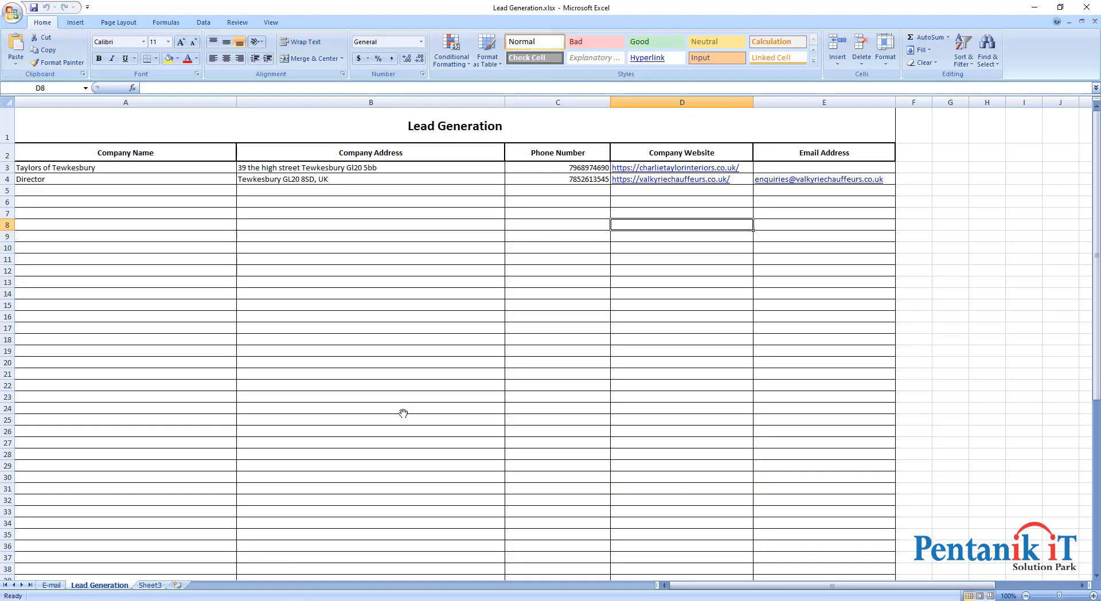
pyautogui.click(326, 282)
pyautogui.moveTo(61, 168); pyautogui.dragTo(805, 190)
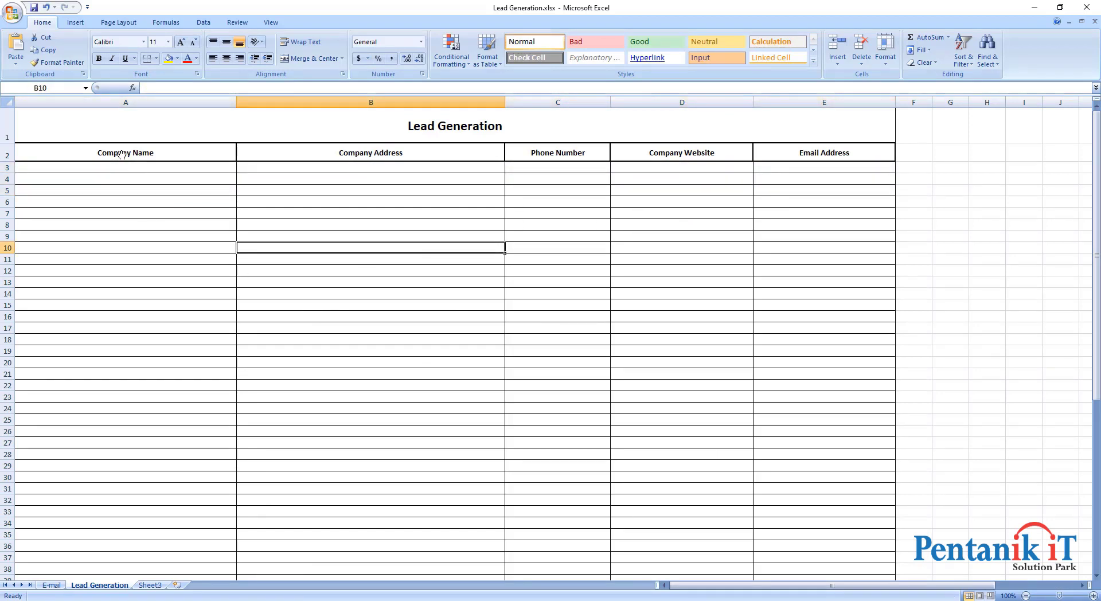
# Step: Review the row 2 headings for company name, company address, phone number, company website and email address
pyautogui.click(121, 153)
pyautogui.click(428, 154)
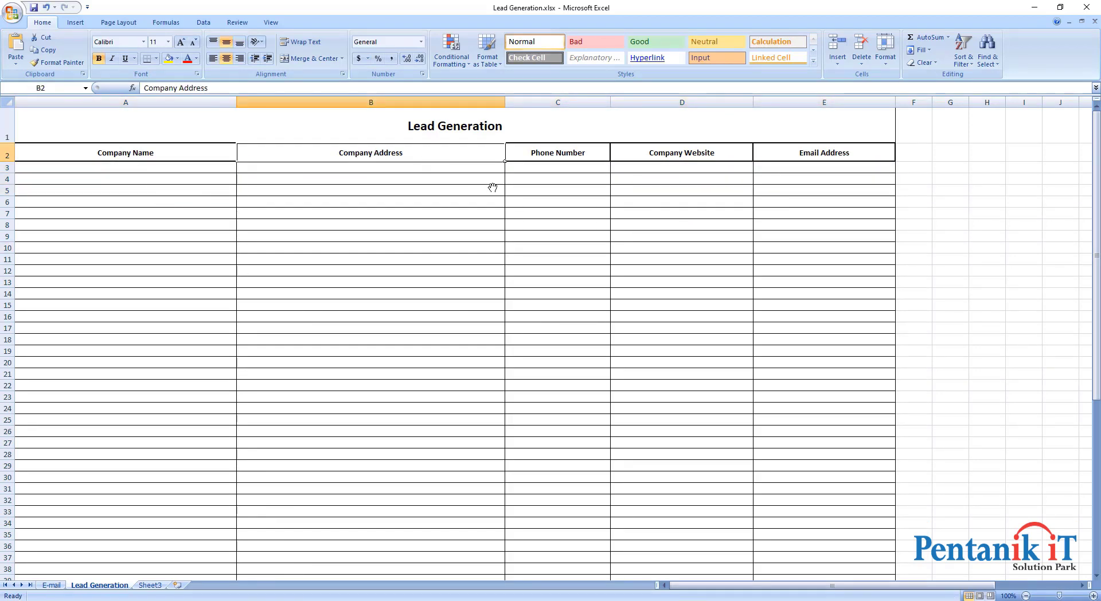
pyautogui.click(578, 153)
pyautogui.click(699, 158)
pyautogui.click(824, 152)
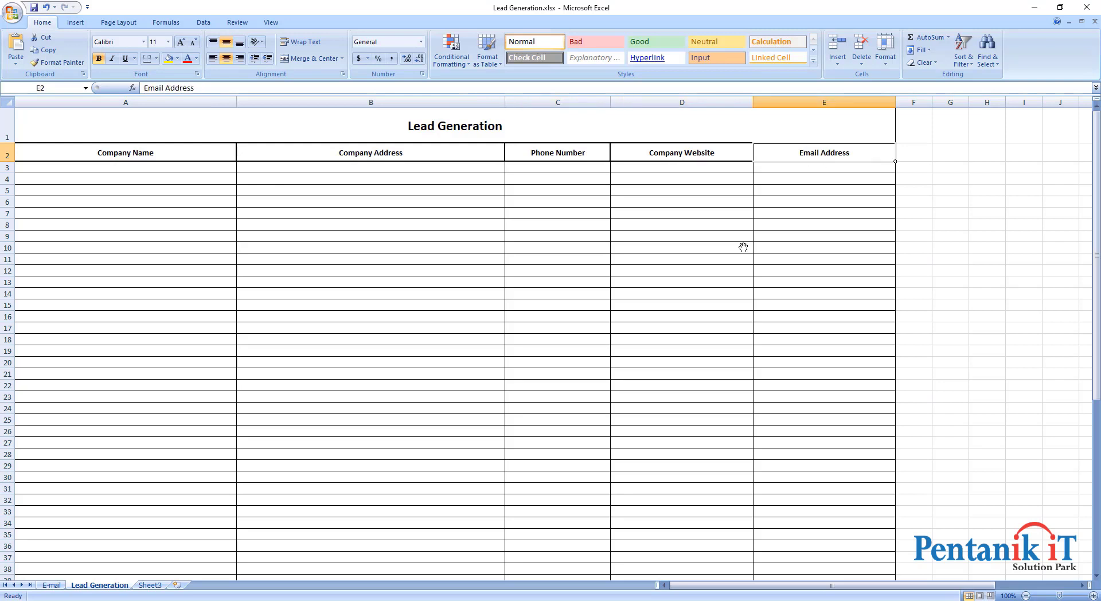
pyautogui.moveTo(181, 154); pyautogui.dragTo(782, 152)
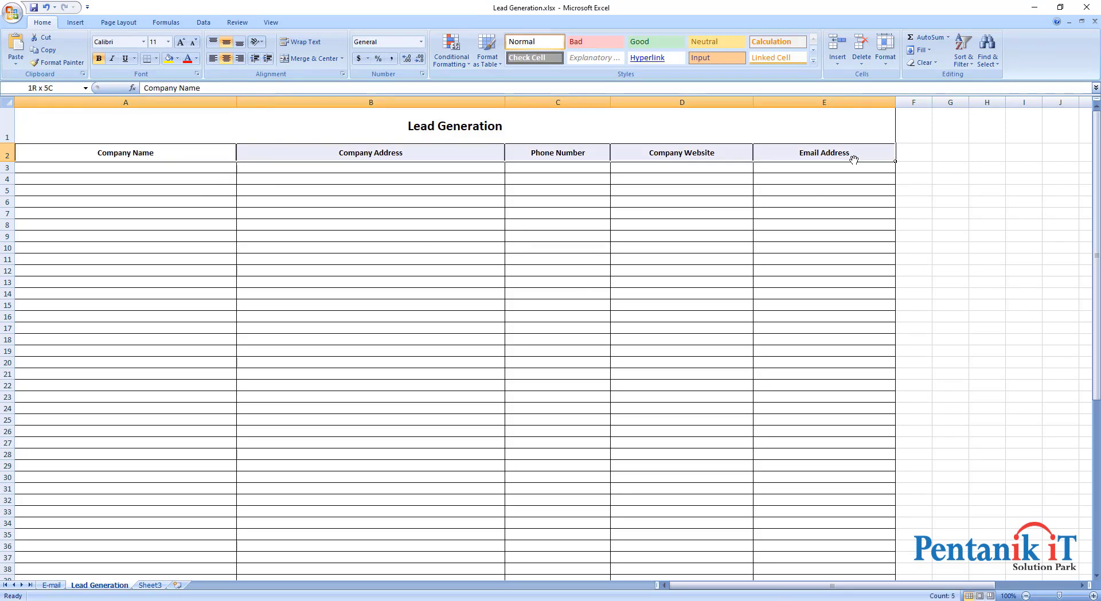
pyautogui.click(390, 212)
pyautogui.click(361, 317)
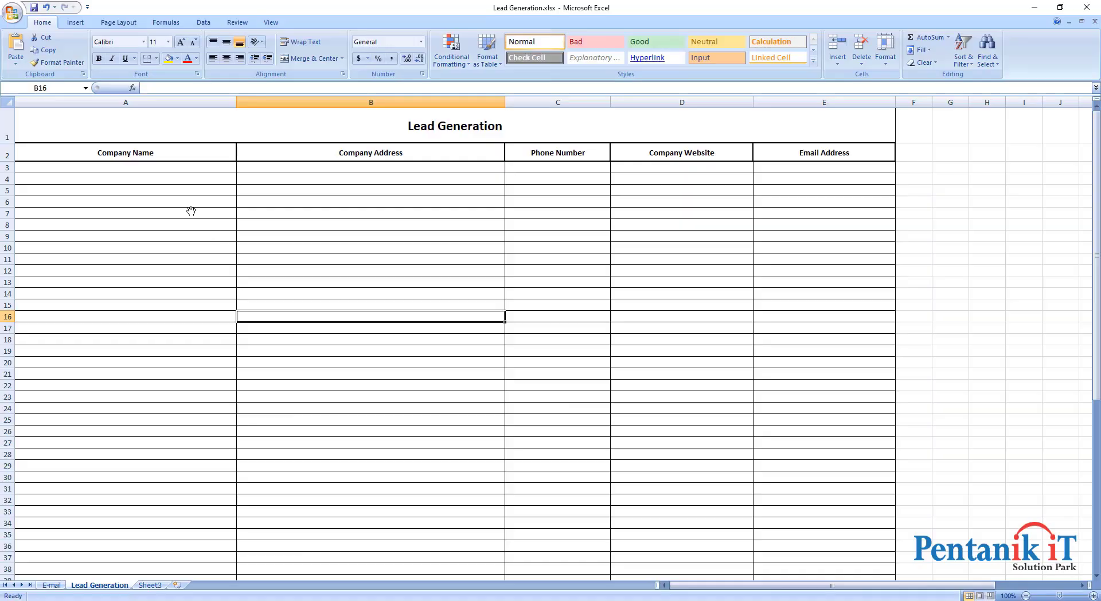
# Step: Enter the listed company name "The Cheltenham Townhouse Hotel and Studio Apartments" in cell A3
pyautogui.click(136, 166)
pyautogui.write('The Cheltenham Townhouse Hotel and Studio Apartments')
pyautogui.hotkey('alt', 'Tab')
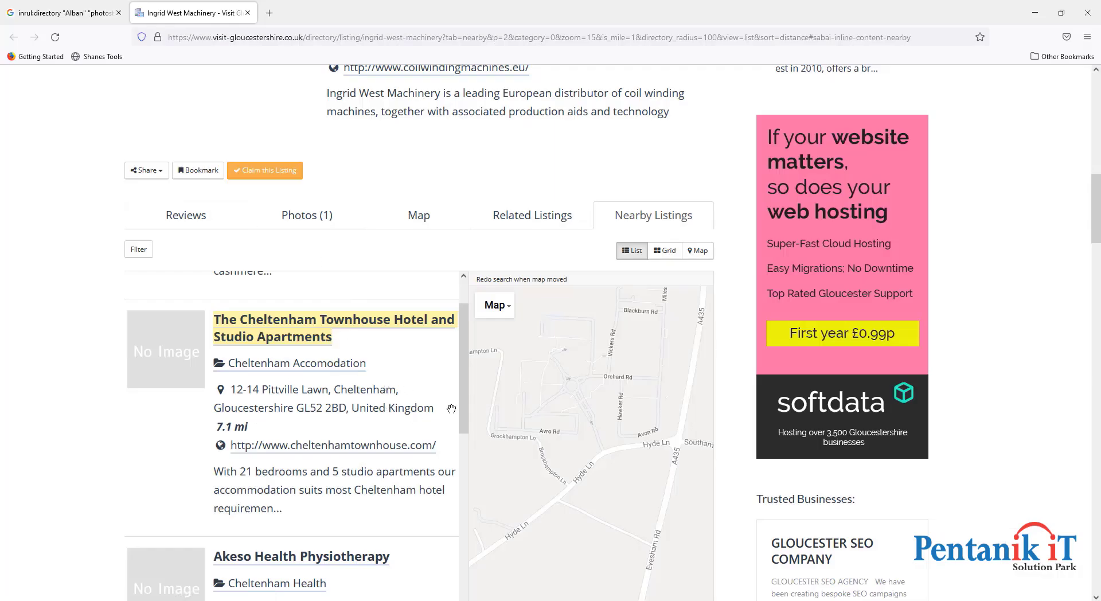
# Step: Copy the Cheltenham Townhouse Hotel's full address from its directory listing into cell B3 of the Lead Generation sheet
pyautogui.moveTo(436, 409); pyautogui.dragTo(230, 389)
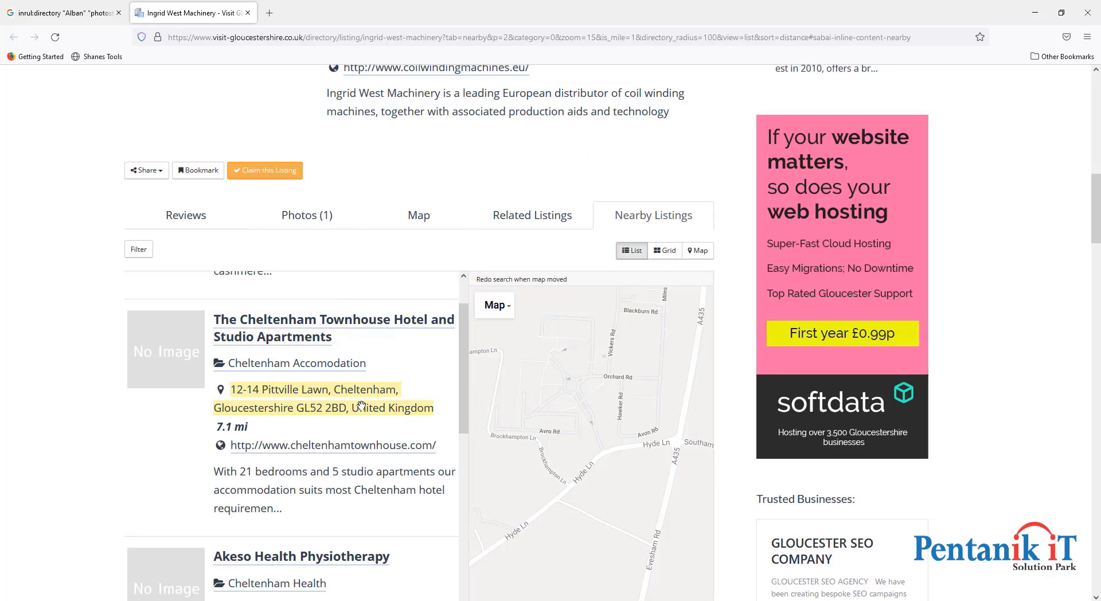
pyautogui.hotkey('ctrl', 'c')
pyautogui.hotkey('alt', 'Tab')
pyautogui.doubleClick(361, 167)
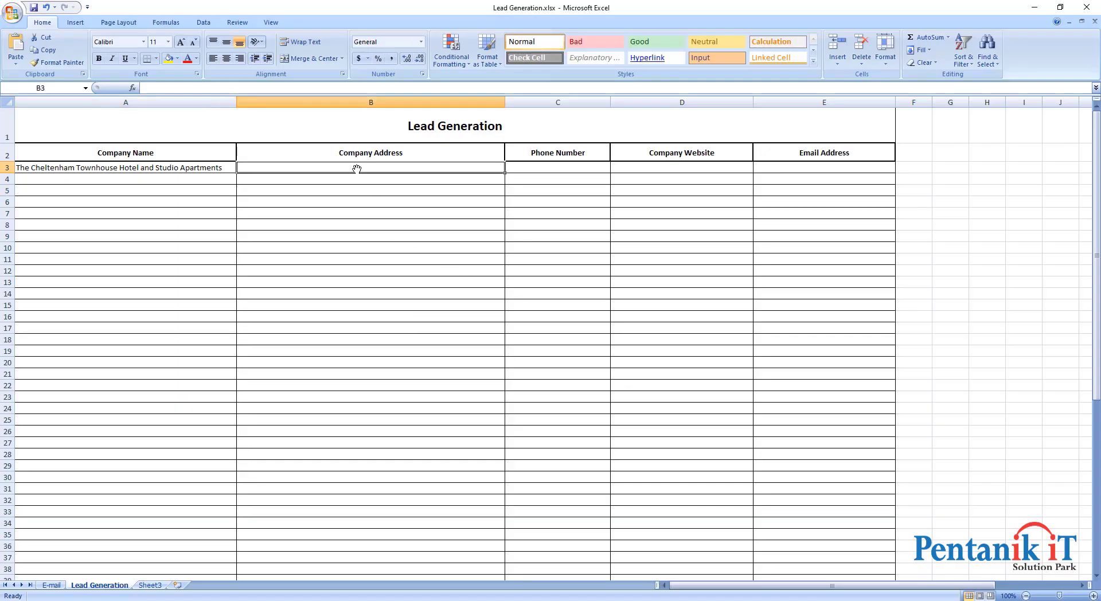
pyautogui.hotkey('ctrl', 'v')
pyautogui.click(359, 219)
# Step: Copy the hotel's website link from its directory listing into the Company Website cell D3
pyautogui.hotkey('alt', 'Tab')
pyautogui.scroll(-3, 335, 377)
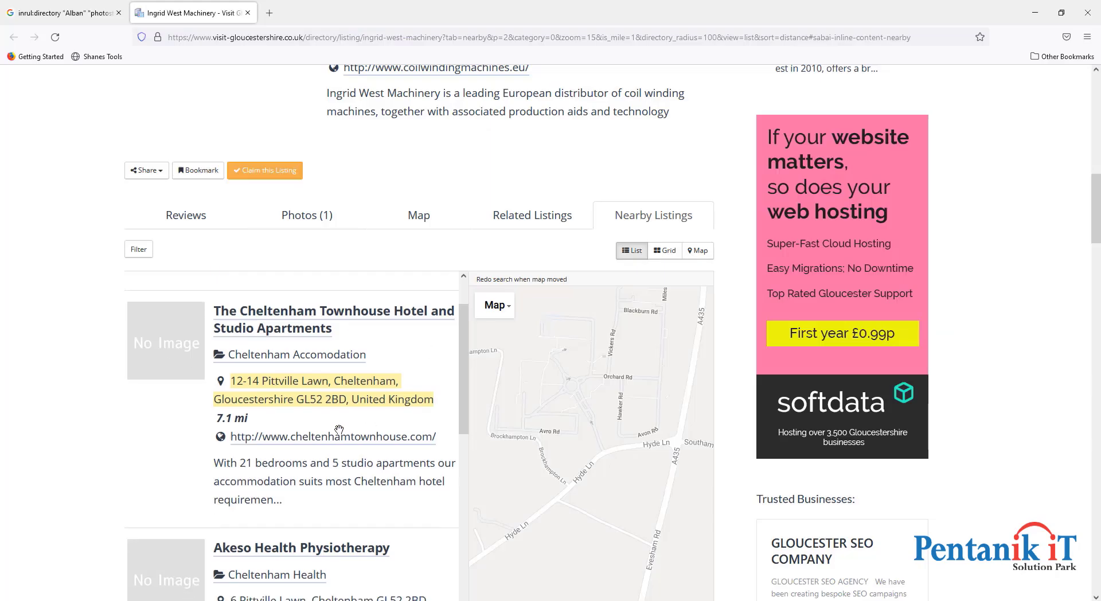
pyautogui.rightClick(323, 359)
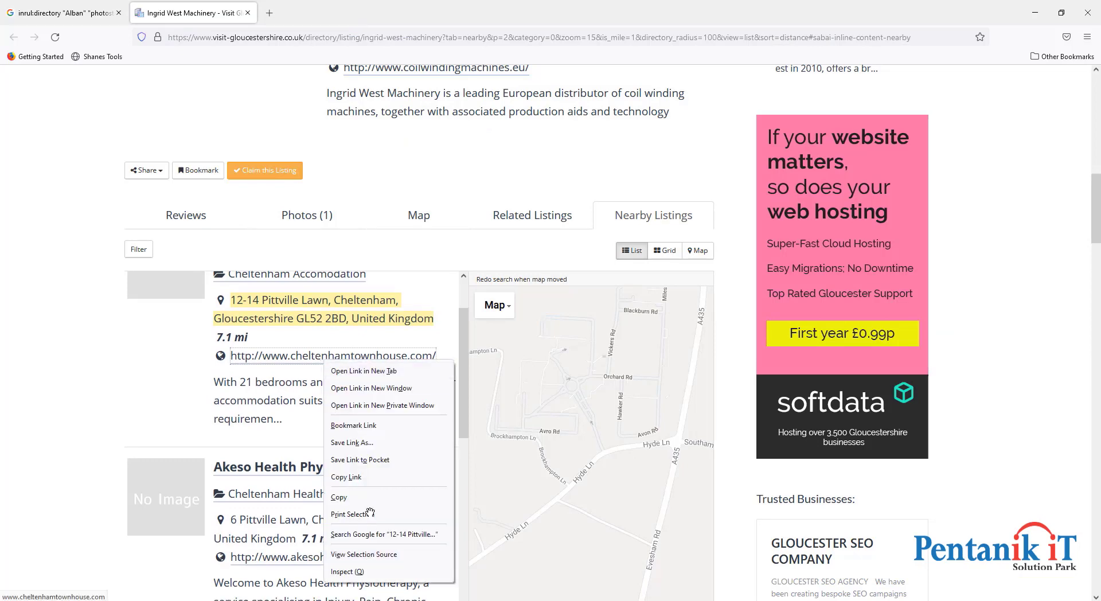
pyautogui.click(361, 476)
pyautogui.hotkey('alt', 'Tab')
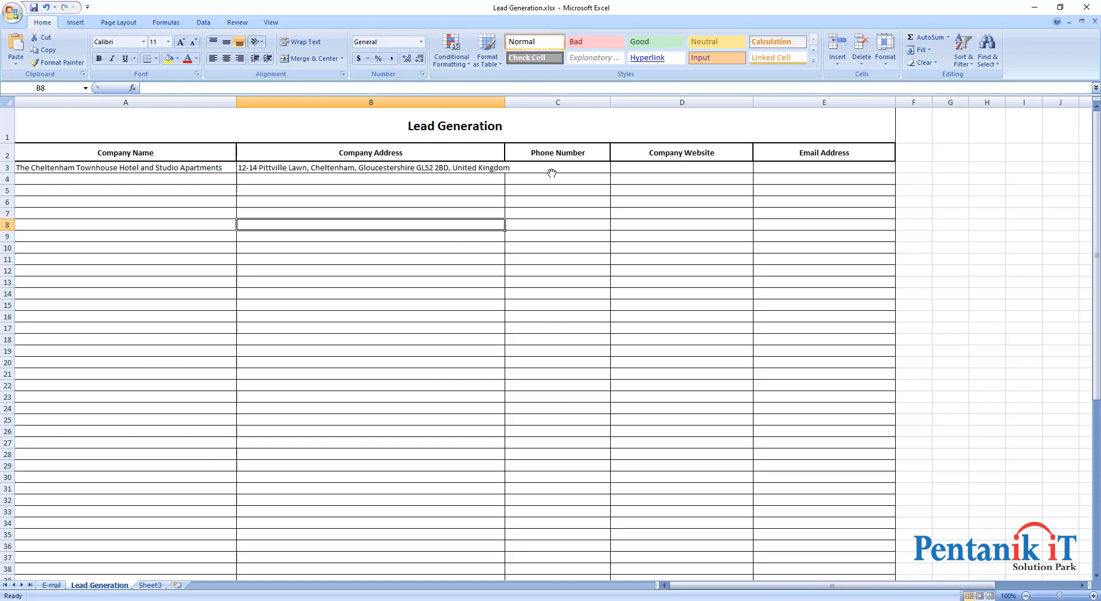
pyautogui.click(667, 169)
pyautogui.hotkey('ctrl', 'v')
pyautogui.click(681, 213)
# Step: Return to the hotel's directory listing in Firefox and open its website, cheltenhamtownhouse.com, in a new tab
pyautogui.hotkey('alt', 'Tab')
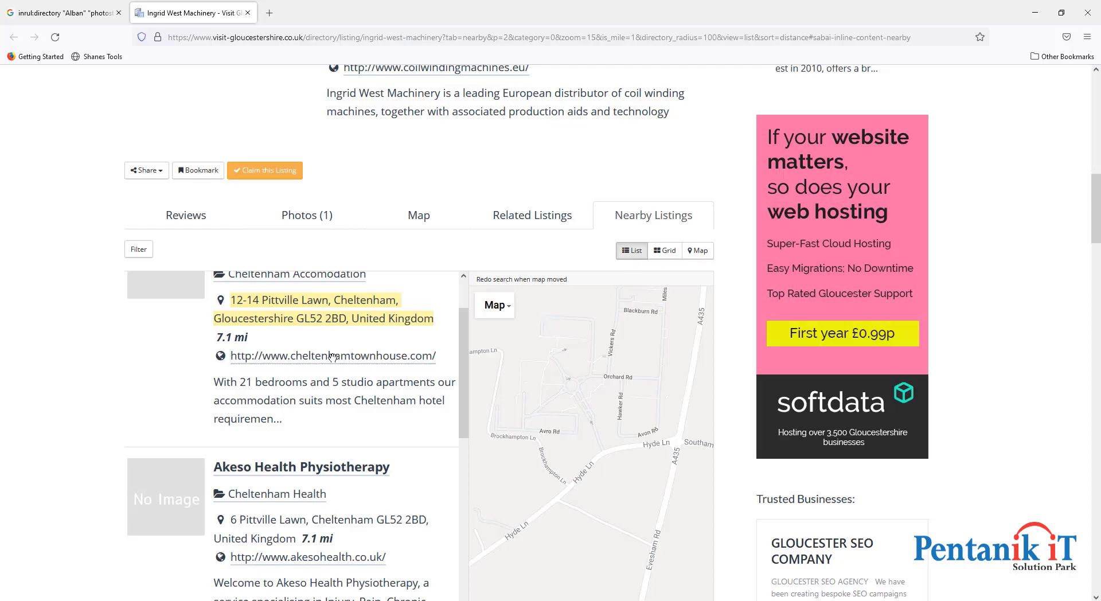
pyautogui.scroll(-2, 348, 436)
pyautogui.scroll(2, 346, 433)
pyautogui.scroll(2, 353, 394)
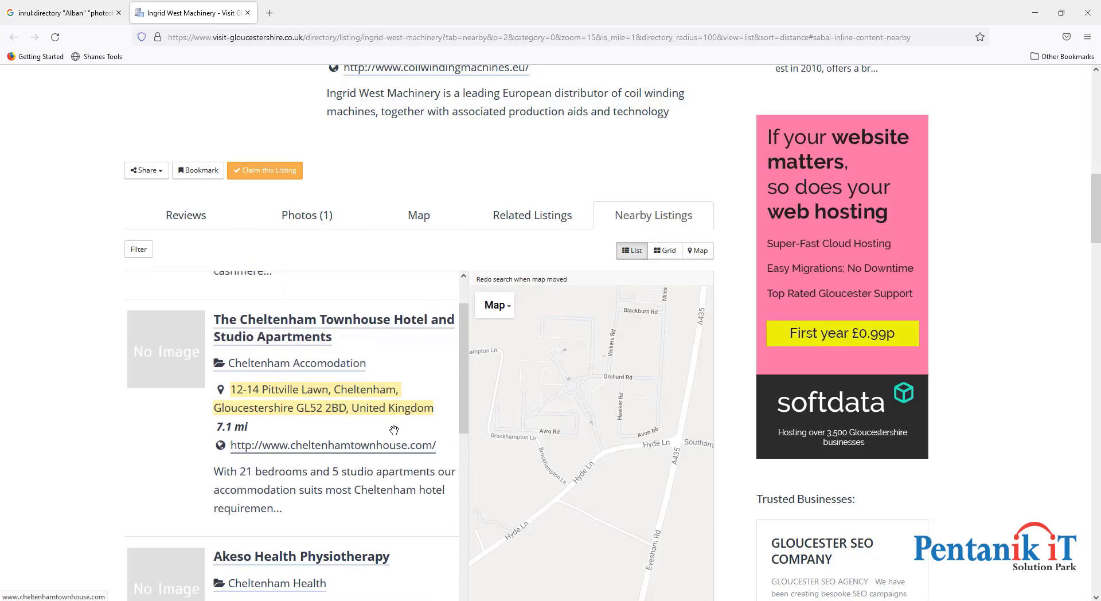
pyautogui.scroll(-2, 382, 402)
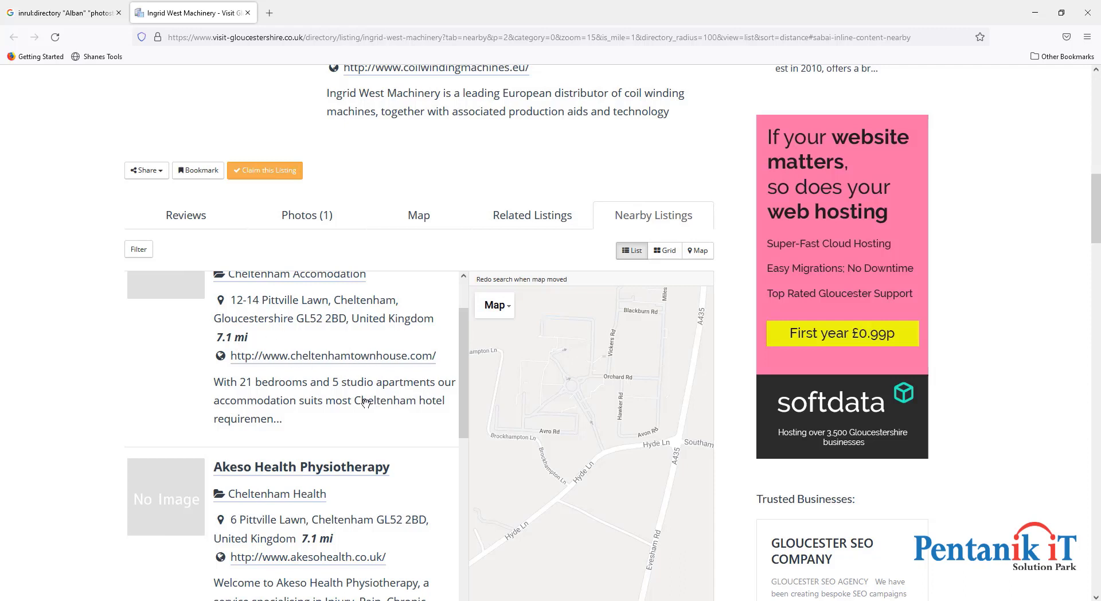
pyautogui.rightClick(324, 359)
pyautogui.click(349, 367)
pyautogui.click(321, 13)
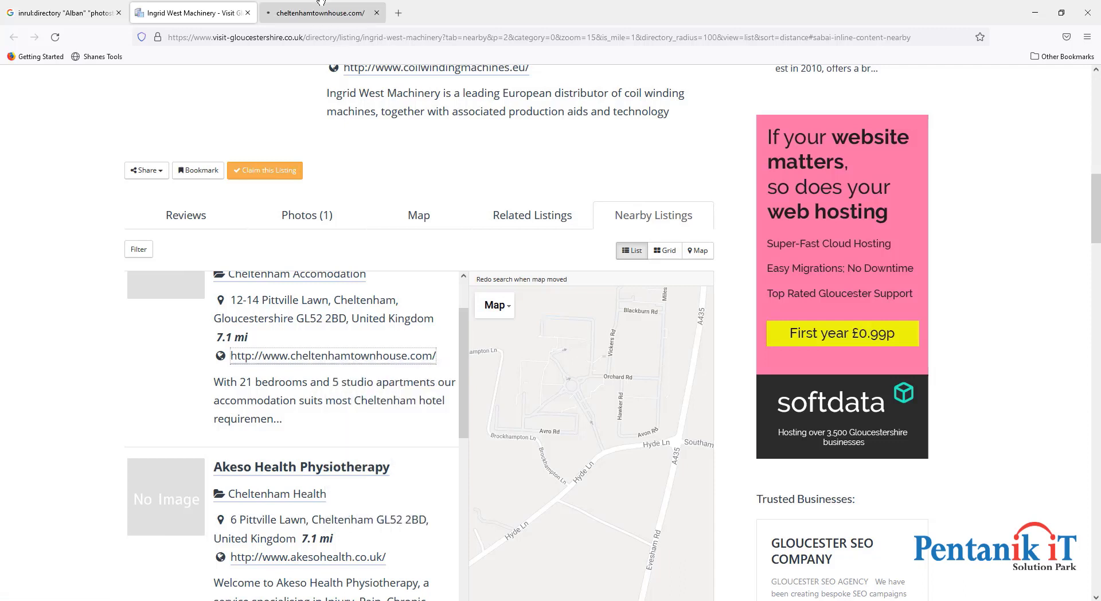
pyautogui.click(212, 37)
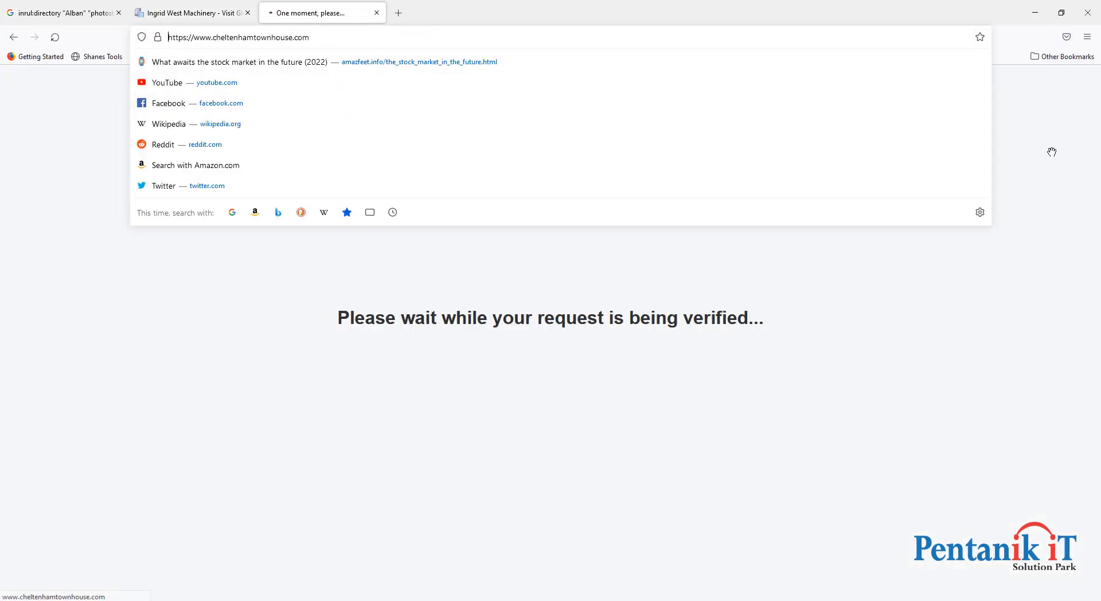
pyautogui.click(523, 392)
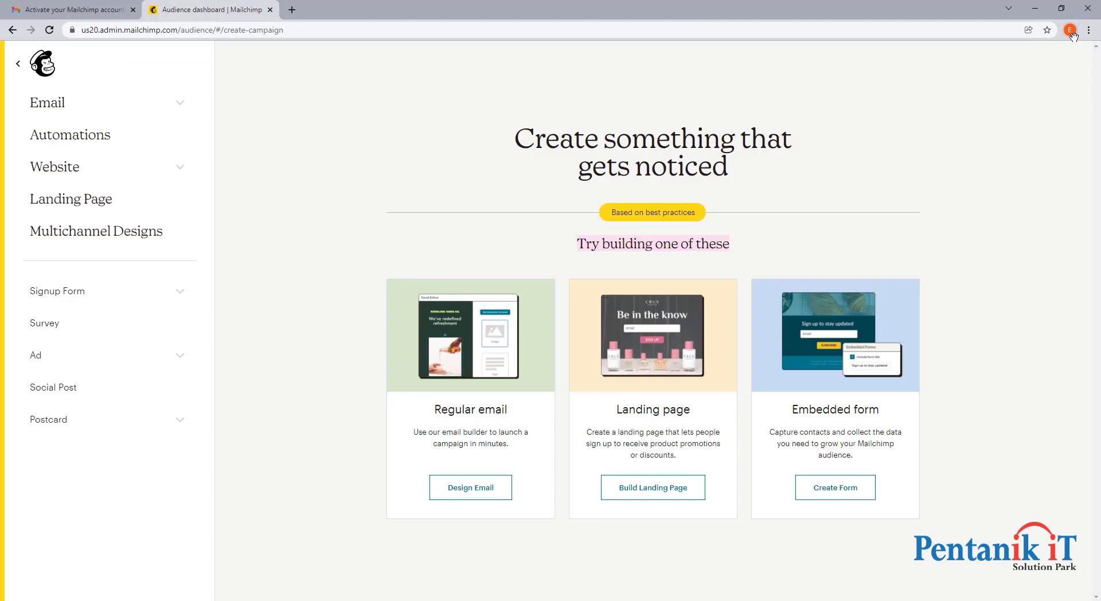
# Step: Switch to Chrome, open another browser profile, load cheltenhamtownhouse.com there and look through the hotel's home page
pyautogui.click(1069, 30)
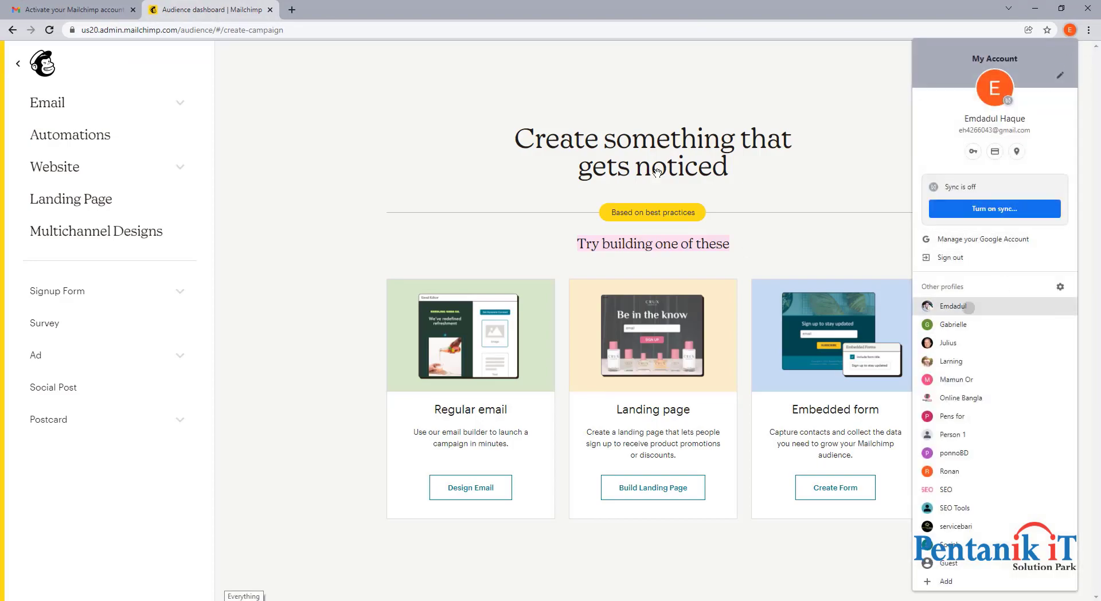
pyautogui.click(968, 307)
pyautogui.hotkey('ctrl', 'v')
pyautogui.press('Return')
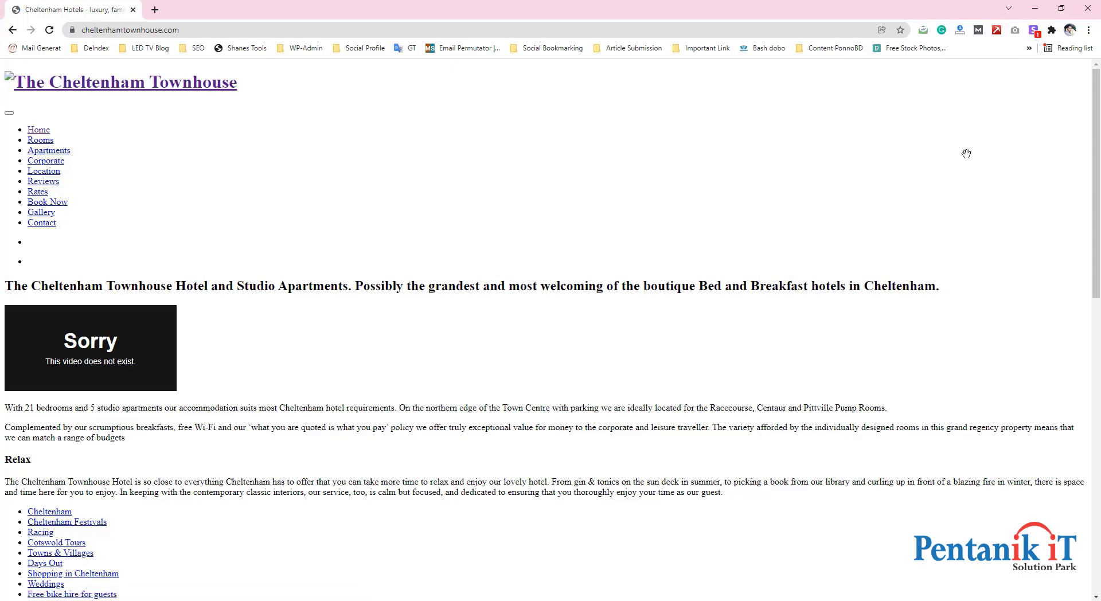
pyautogui.scroll(-13, 696, 326)
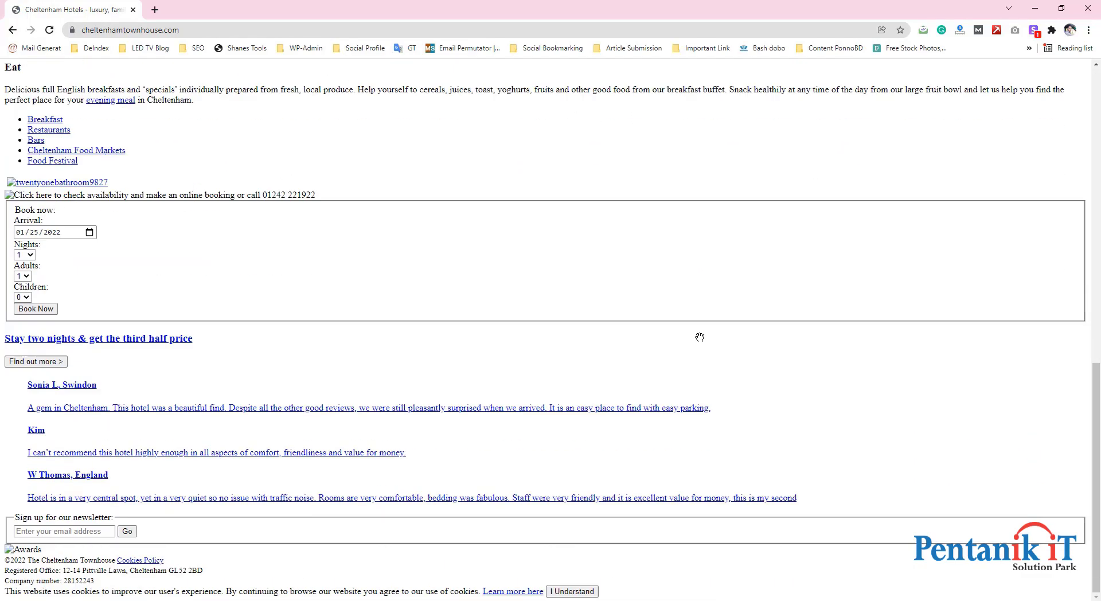
pyautogui.scroll(5, 831, 379)
pyautogui.scroll(4, 895, 390)
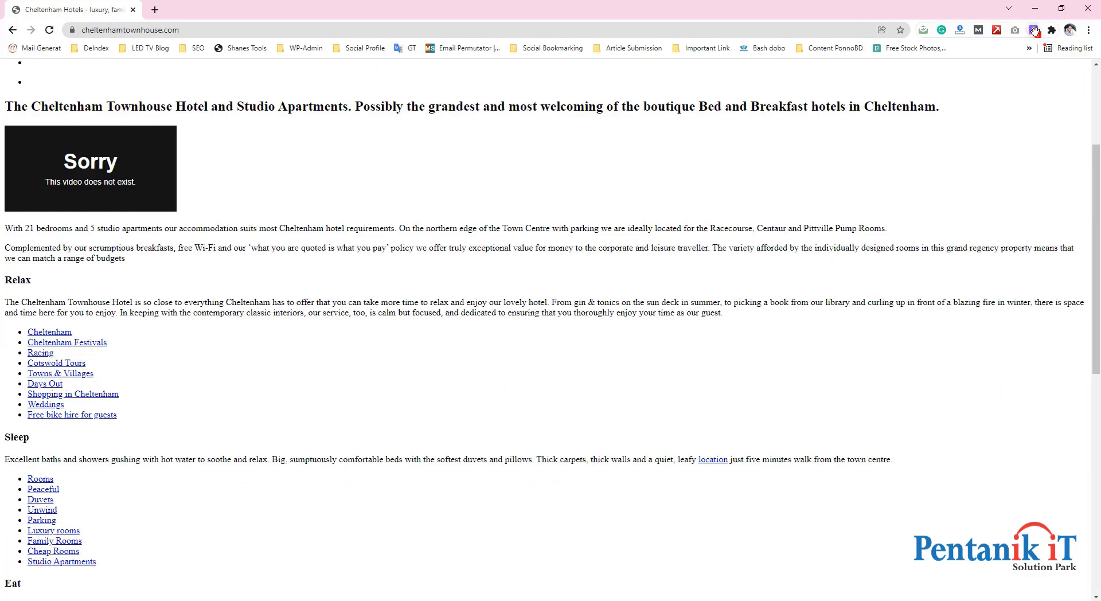
# Step: Sign in to the Snov.io email finder extension and reveal the email addresses for cheltenhamtownhouse.com
pyautogui.click(1034, 29)
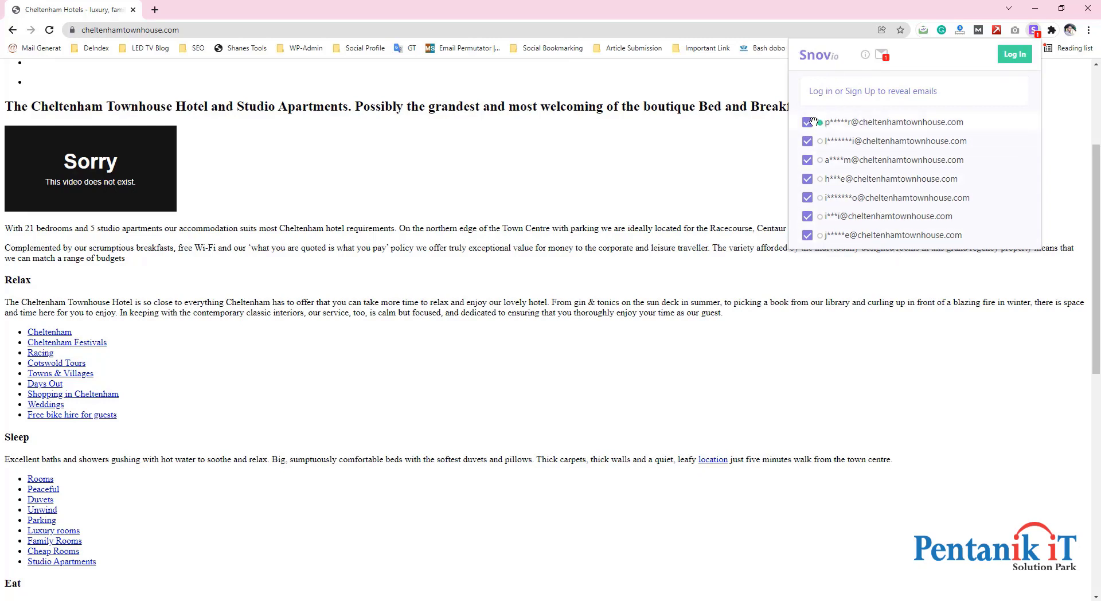
pyautogui.click(854, 90)
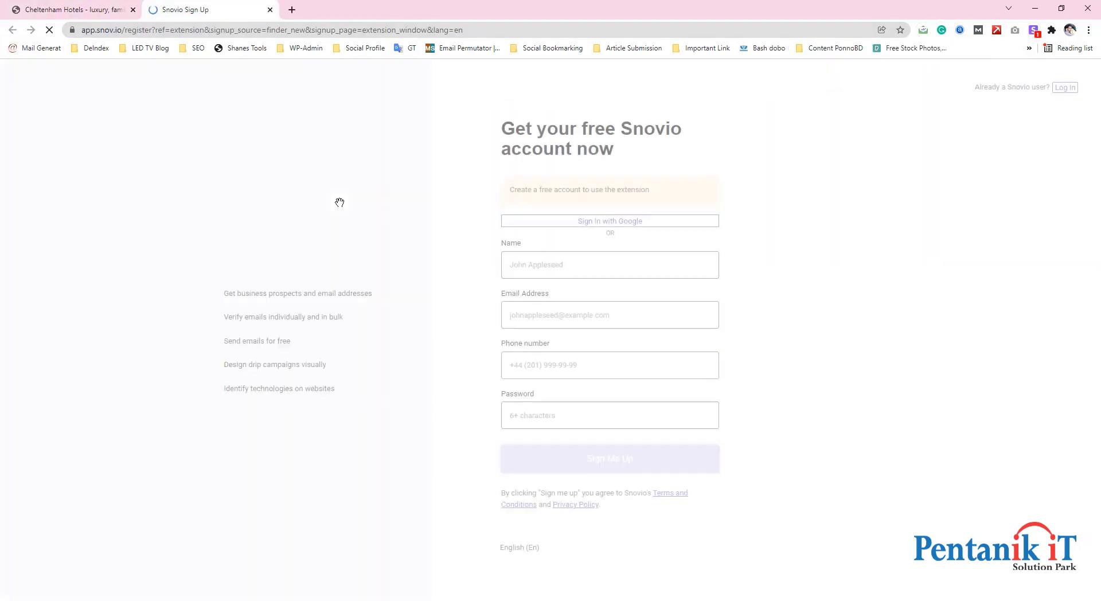
pyautogui.click(536, 280)
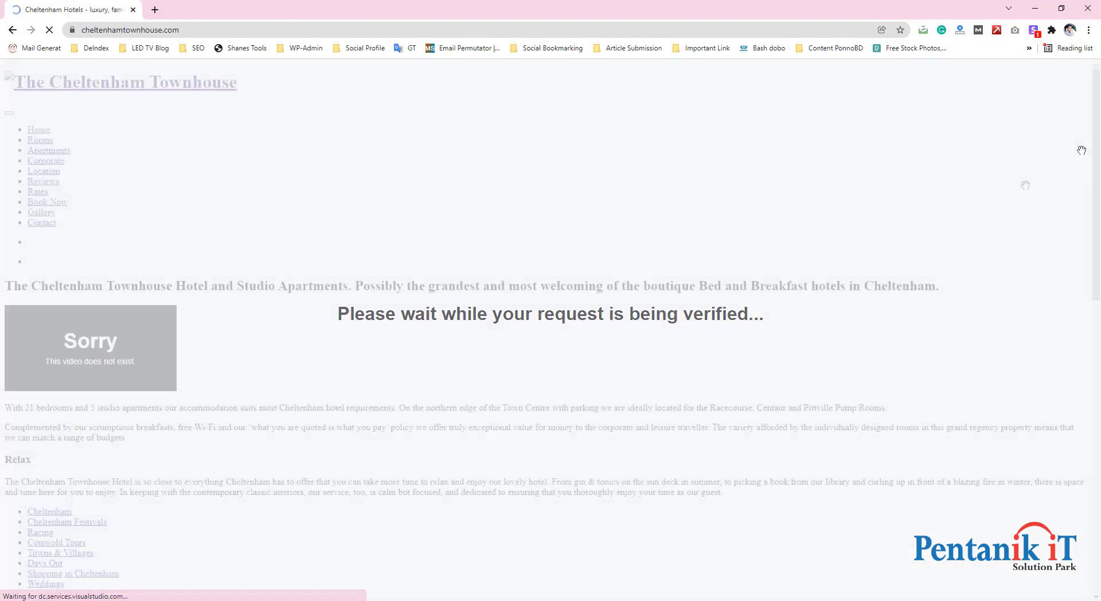
pyautogui.click(1034, 30)
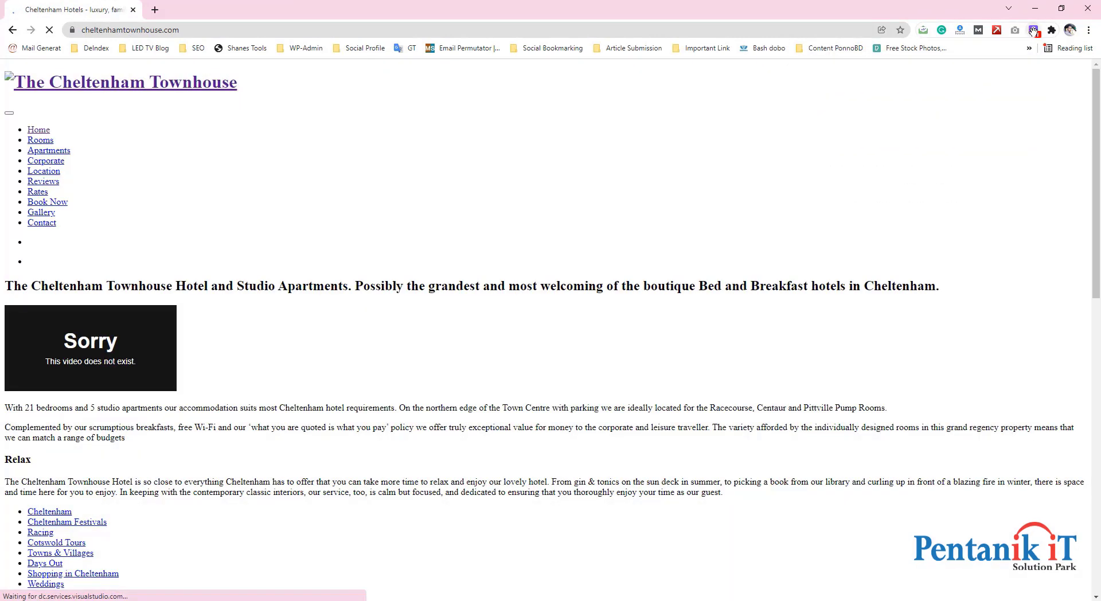
pyautogui.click(1034, 29)
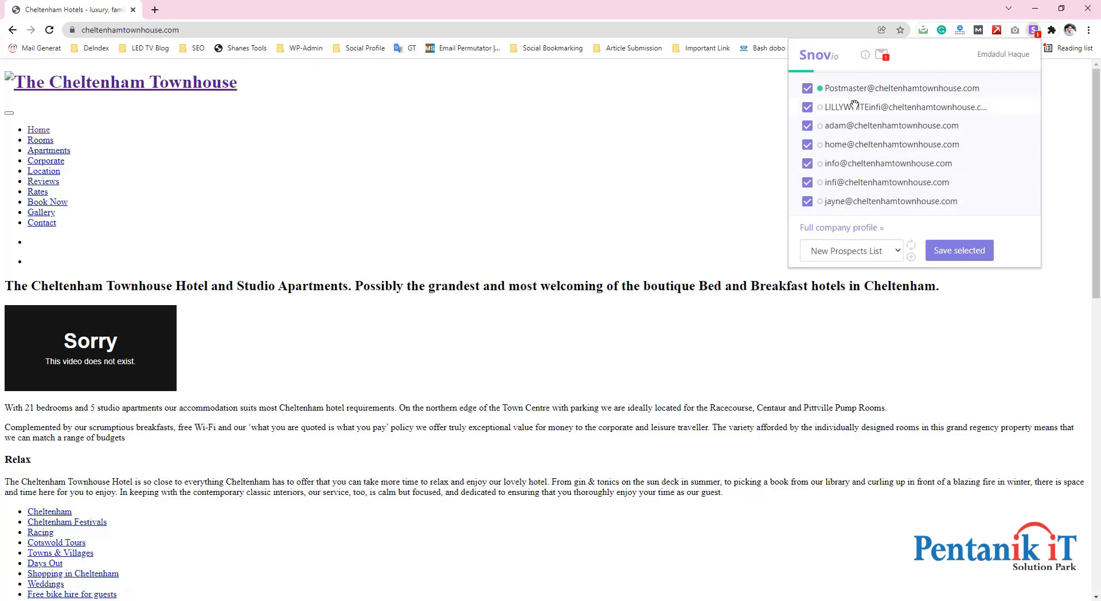
# Step: Copy the first, green-marked email address from the Snov.io results into Email Address cell E3 of the Lead Generation sheet
pyautogui.moveTo(993, 86); pyautogui.dragTo(826, 90)
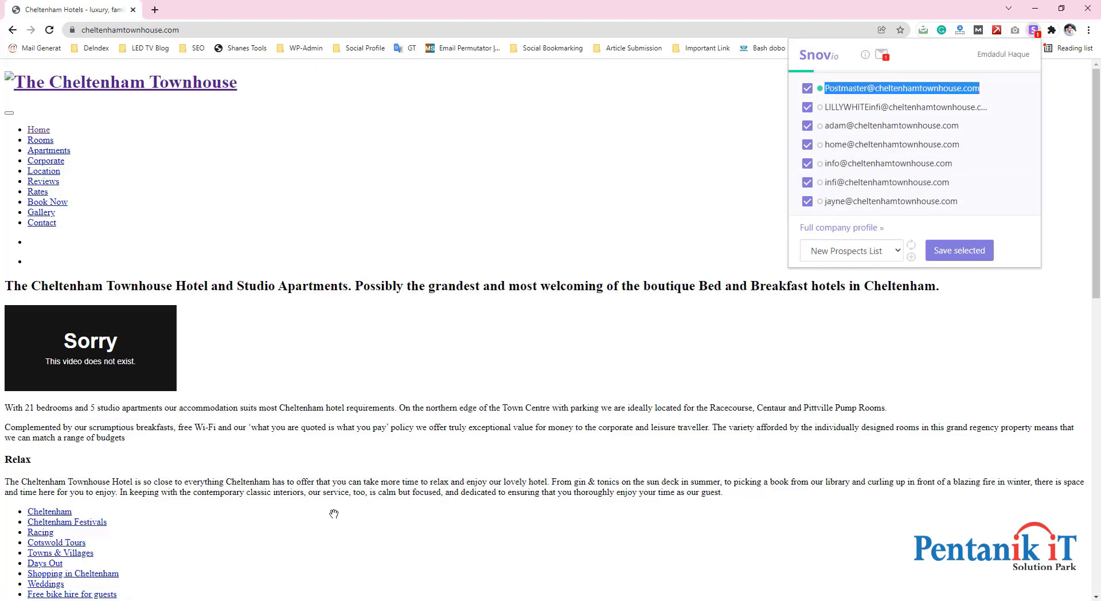
pyautogui.click(279, 600)
pyautogui.doubleClick(797, 167)
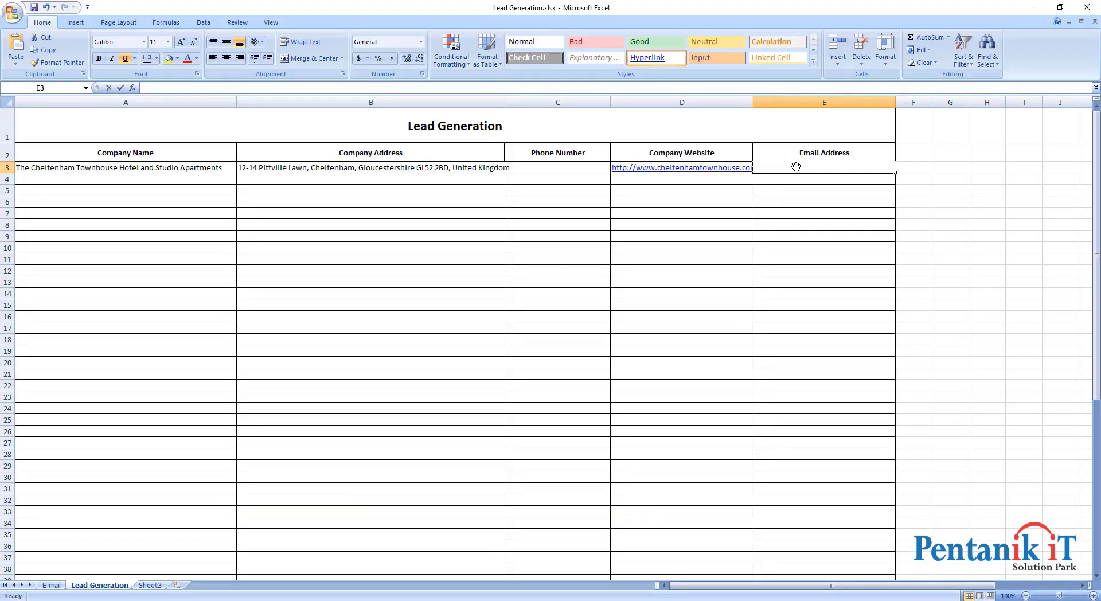
pyautogui.hotkey('ctrl', 'v')
pyautogui.click(797, 228)
pyautogui.click(680, 213)
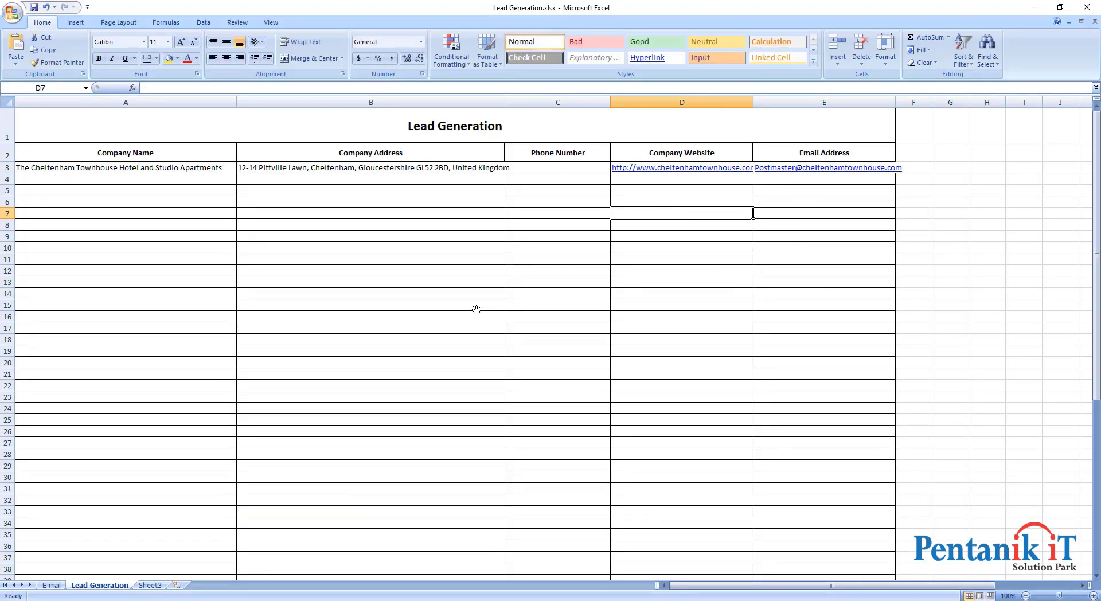
# Step: Return to Firefox, close the hotel's website tab and go to the Bar and Wok entry in the nearby listings
pyautogui.hotkey('alt', 'Tab')
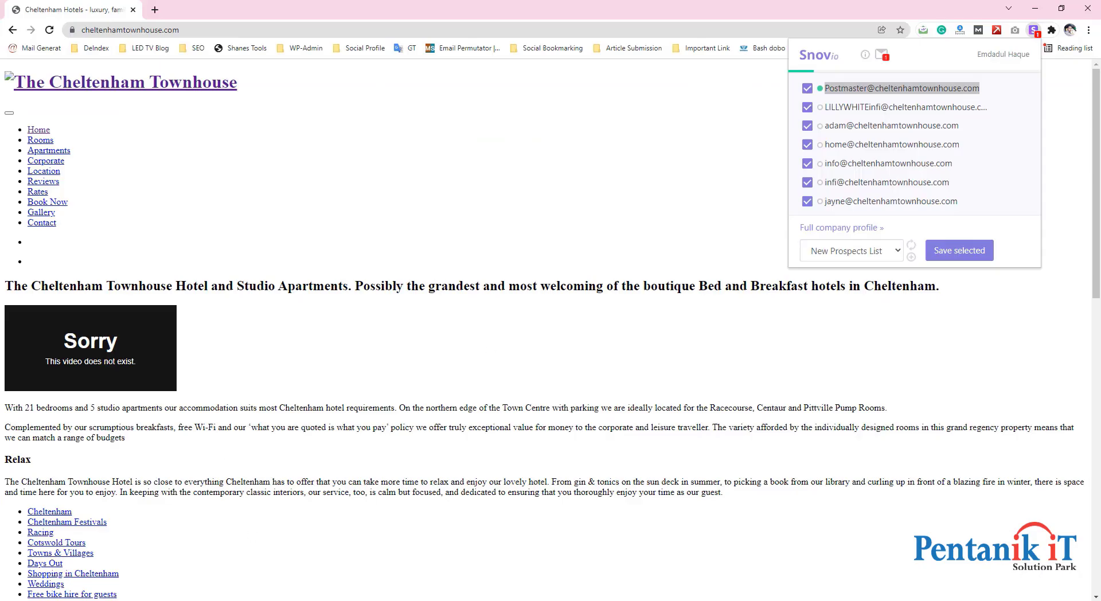
pyautogui.hotkey('alt', 'Tab')
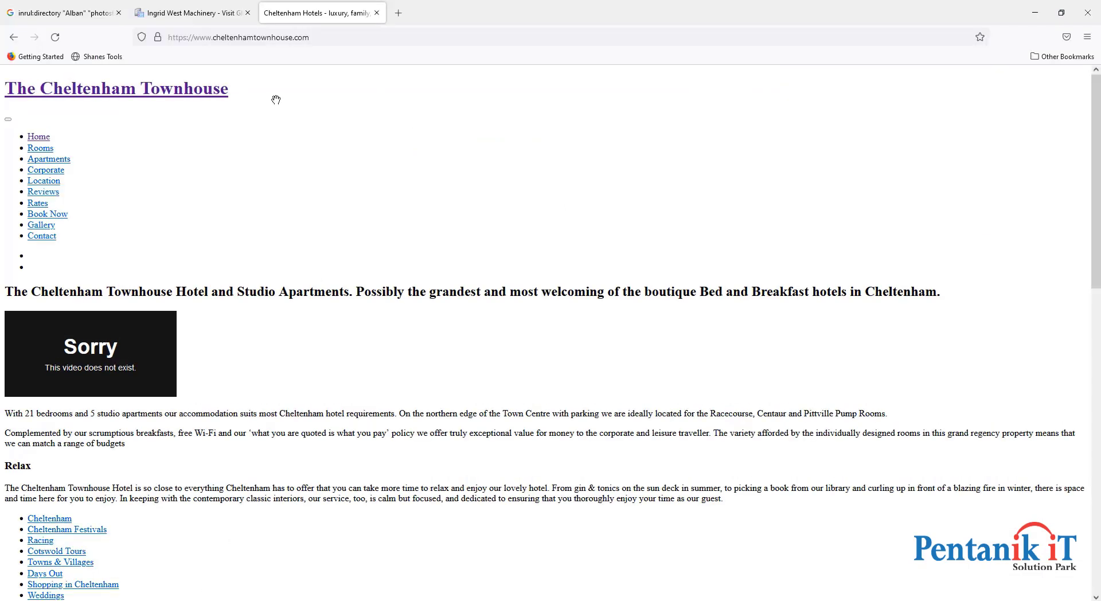
pyautogui.click(377, 13)
pyautogui.scroll(-2, 316, 341)
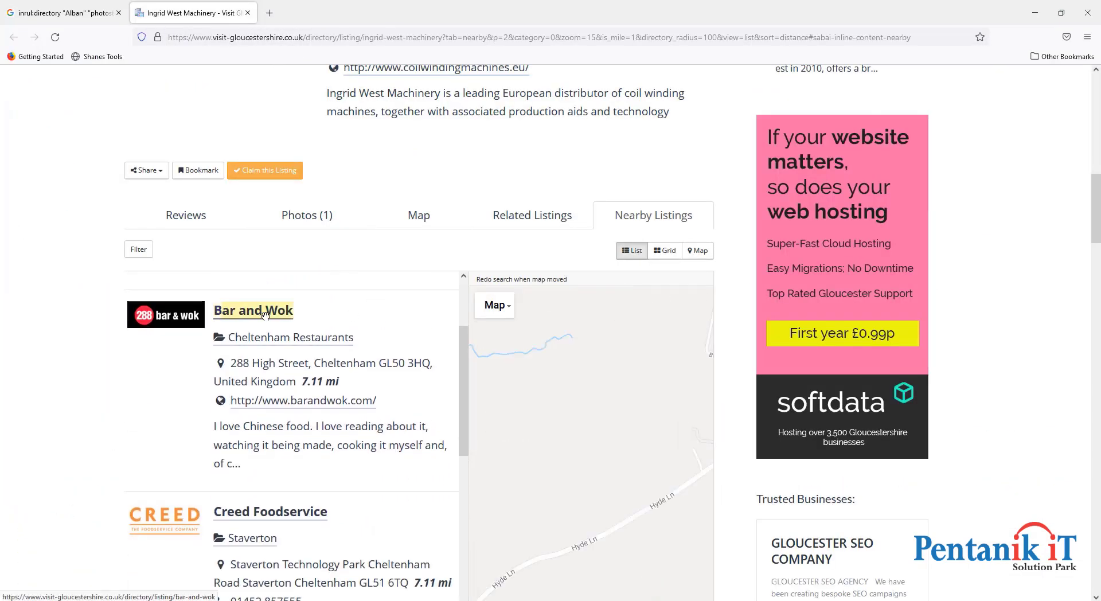
# Step: Enter the listed company name "Bar and Wok" in cell A4 of the Lead Generation sheet
pyautogui.hotkey('alt', 'Tab')
pyautogui.hotkey('alt', 'Tab')
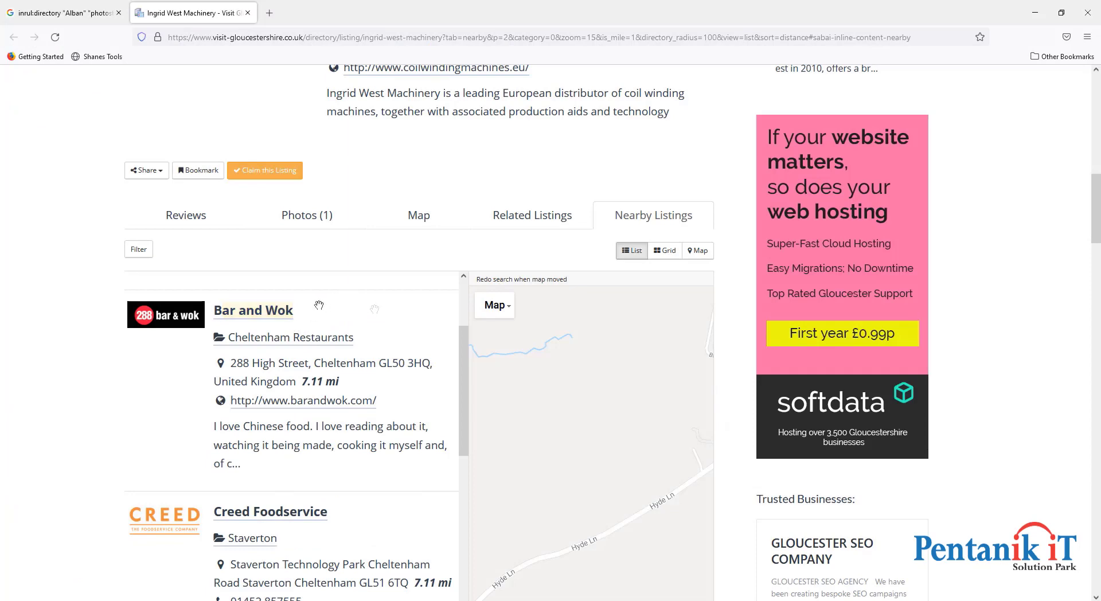
pyautogui.hotkey('alt', 'Tab')
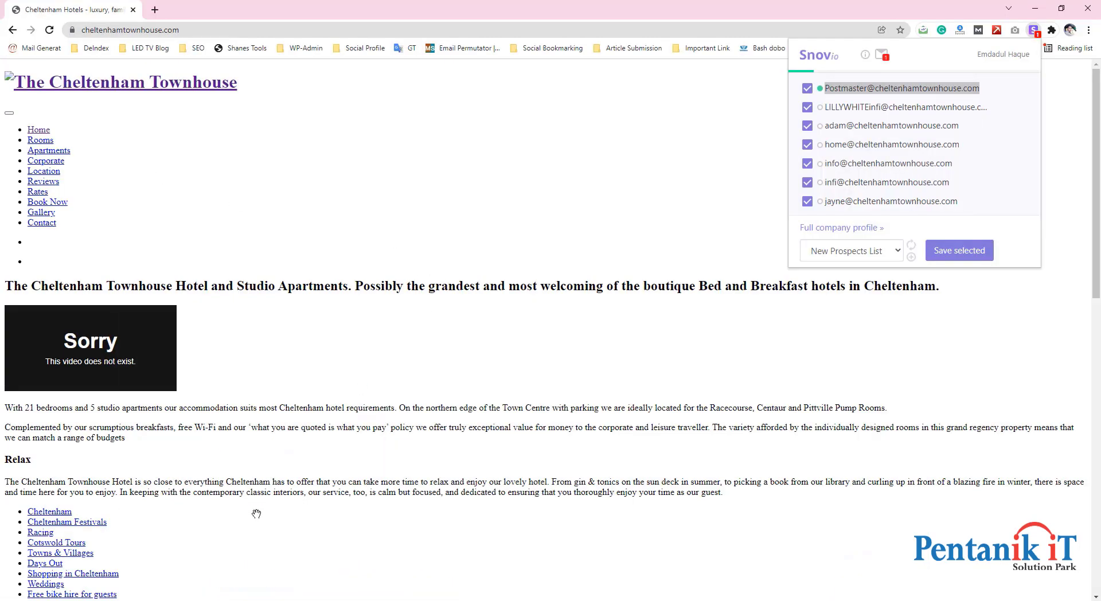
pyautogui.hotkey('alt', 'Tab')
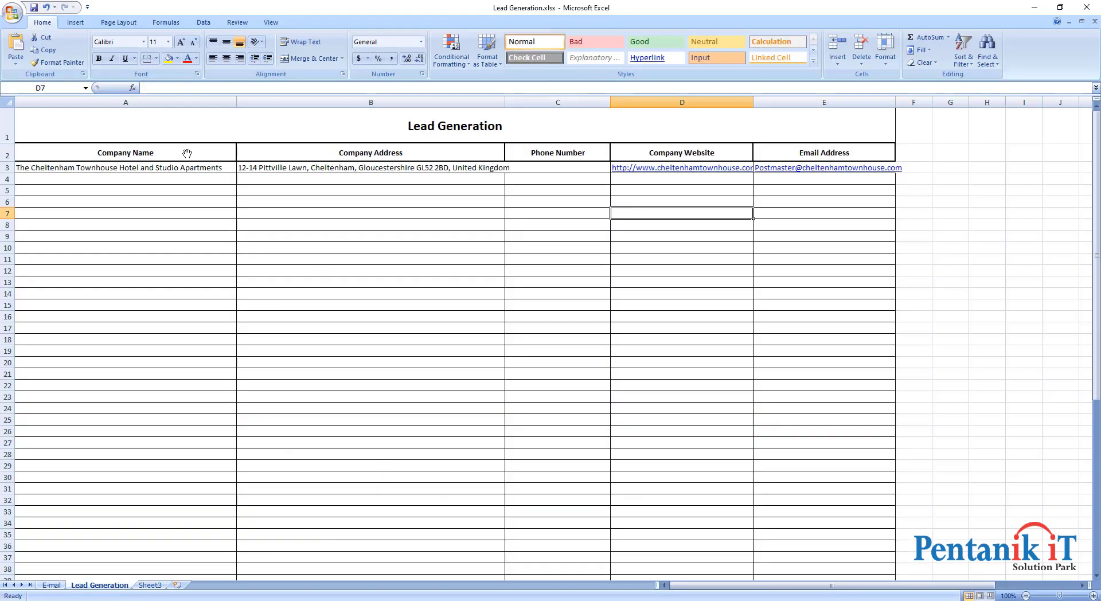
pyautogui.doubleClick(145, 177)
pyautogui.write('Bar and Wok')
pyautogui.click(141, 222)
# Step: Copy Bar and Wok's full address from its directory listing in Firefox into Company Address cell B4 in Excel
pyautogui.hotkey('alt', 'Tab')
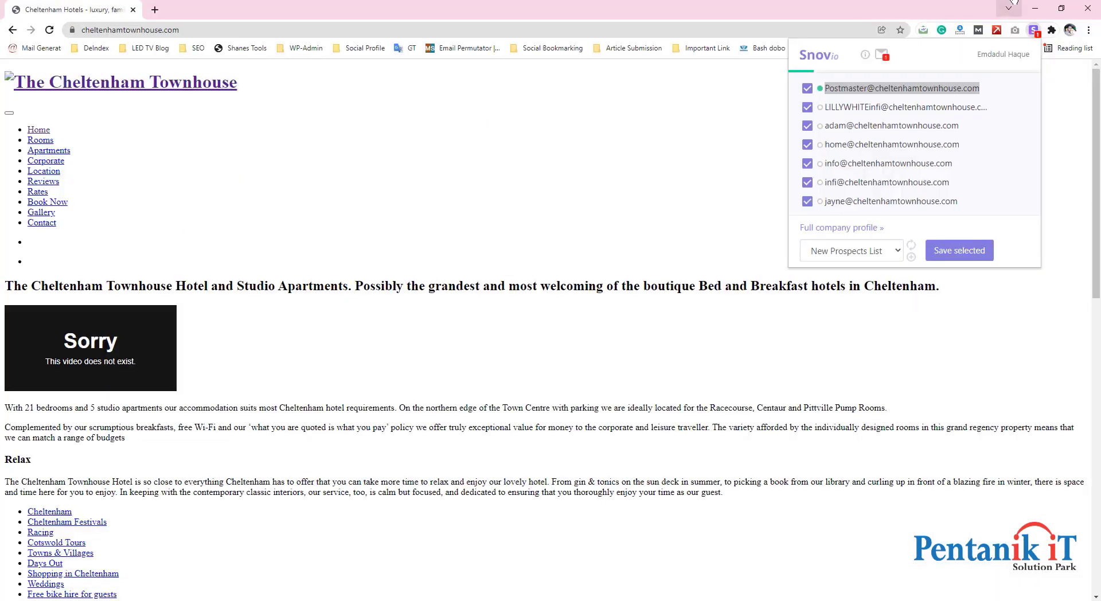
pyautogui.hotkey('alt', 'Tab')
pyautogui.hotkey('alt', 'Tab')
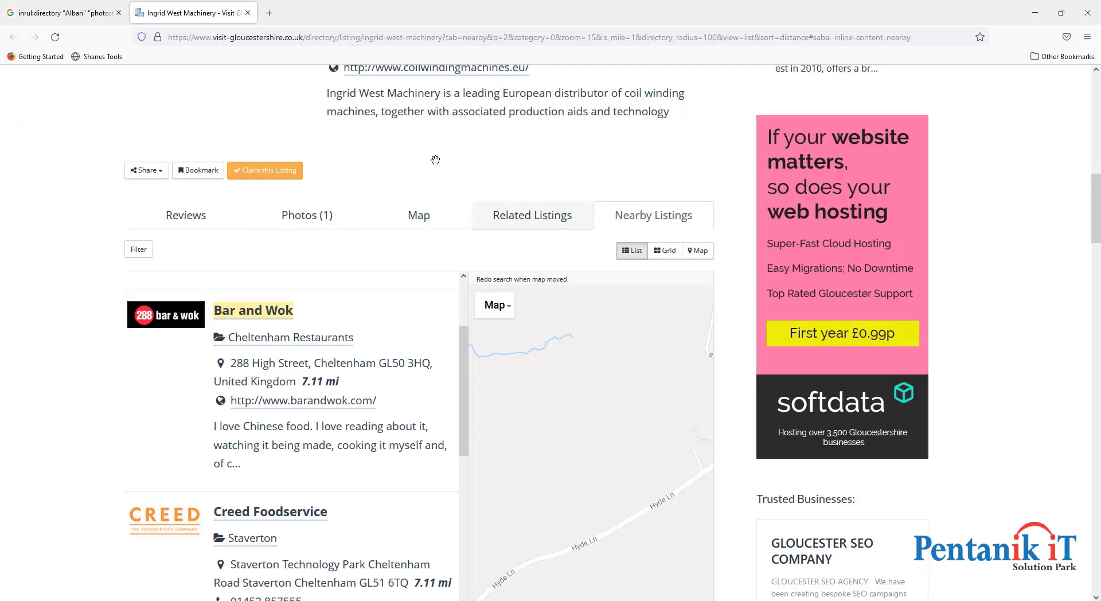
pyautogui.scroll(-1, 392, 272)
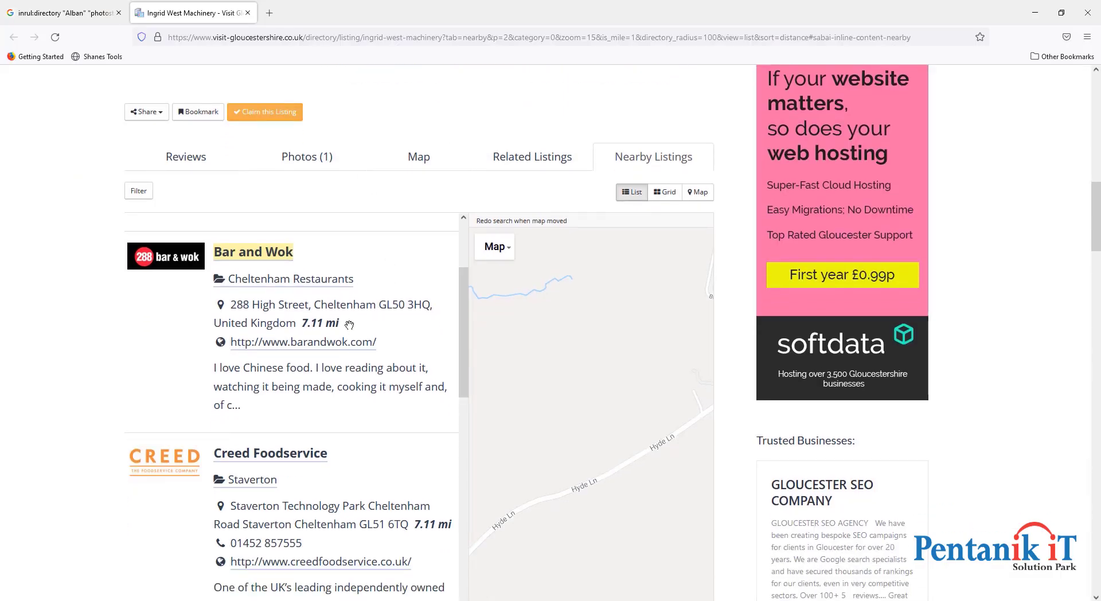
pyautogui.moveTo(295, 323); pyautogui.dragTo(229, 305)
pyautogui.hotkey('ctrl', 'c')
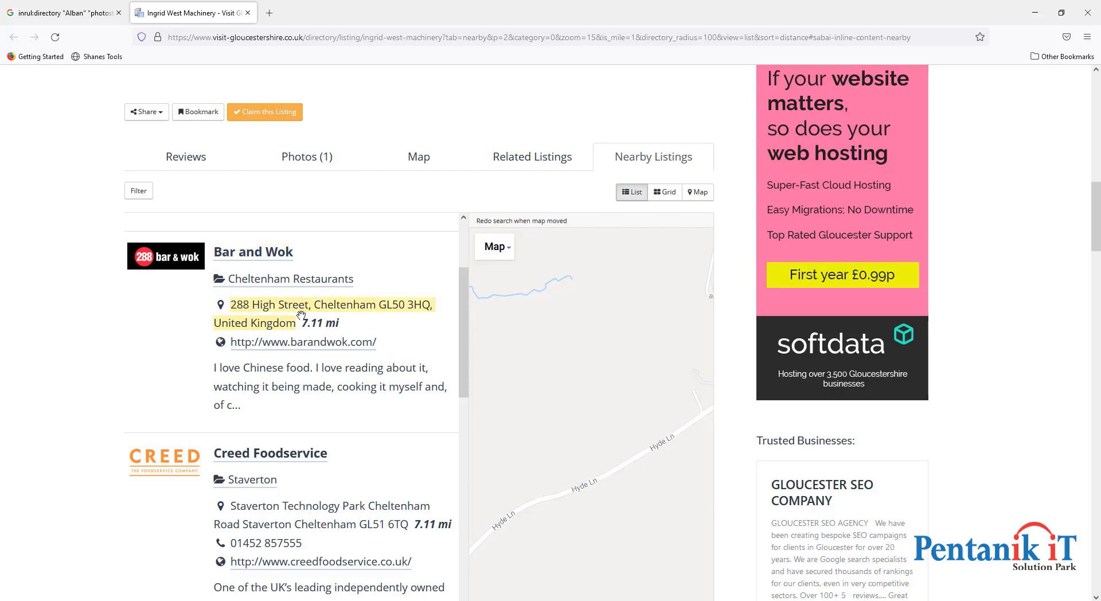
pyautogui.hotkey('alt', 'Tab')
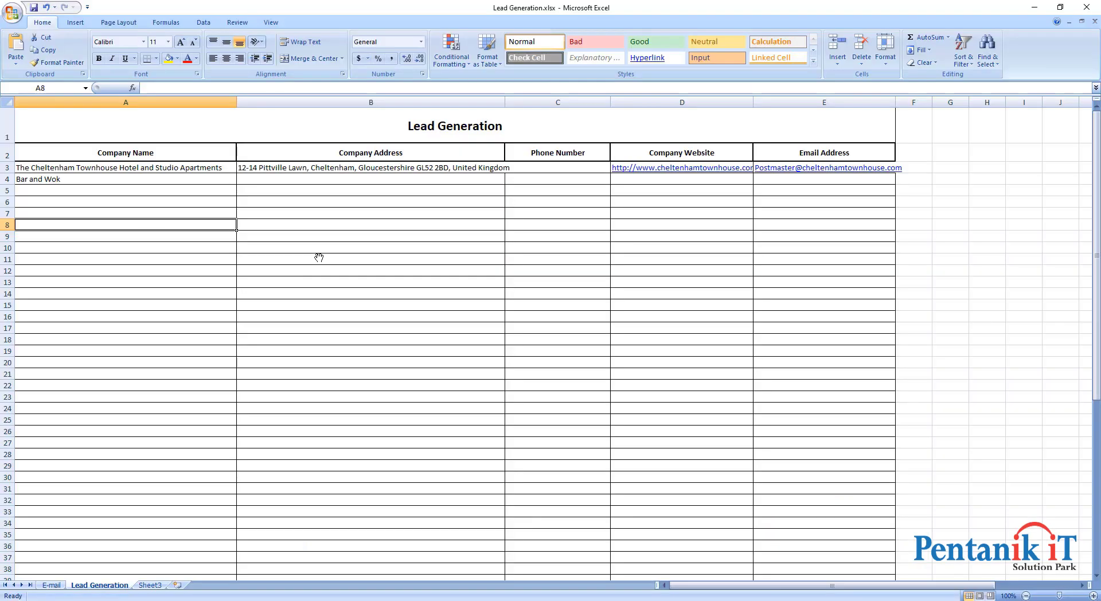
pyautogui.click(278, 178)
pyautogui.hotkey('ctrl', 'v')
pyautogui.hotkey('alt', 'Tab')
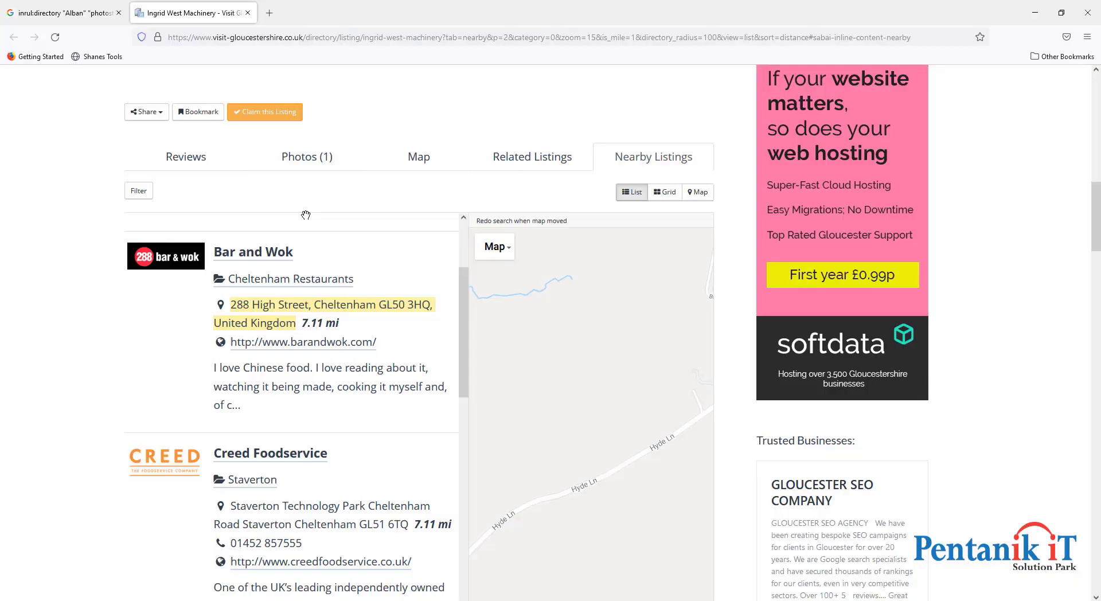
pyautogui.rightClick(318, 342)
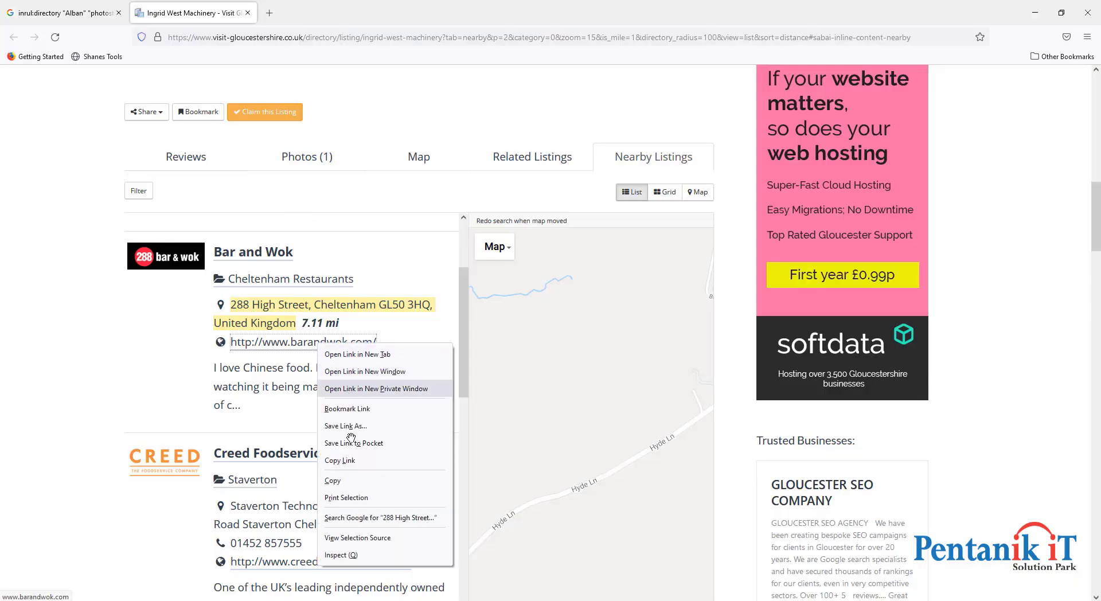
pyautogui.click(353, 460)
pyautogui.hotkey('alt', 'Tab')
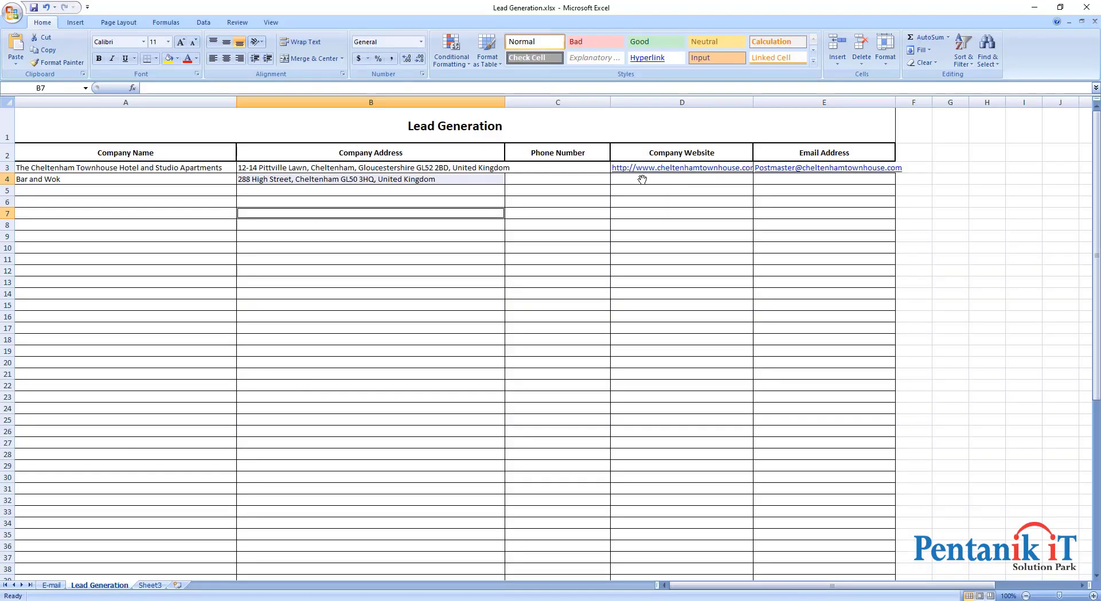
pyautogui.click(683, 181)
pyautogui.hotkey('ctrl', 'v')
pyautogui.click(712, 224)
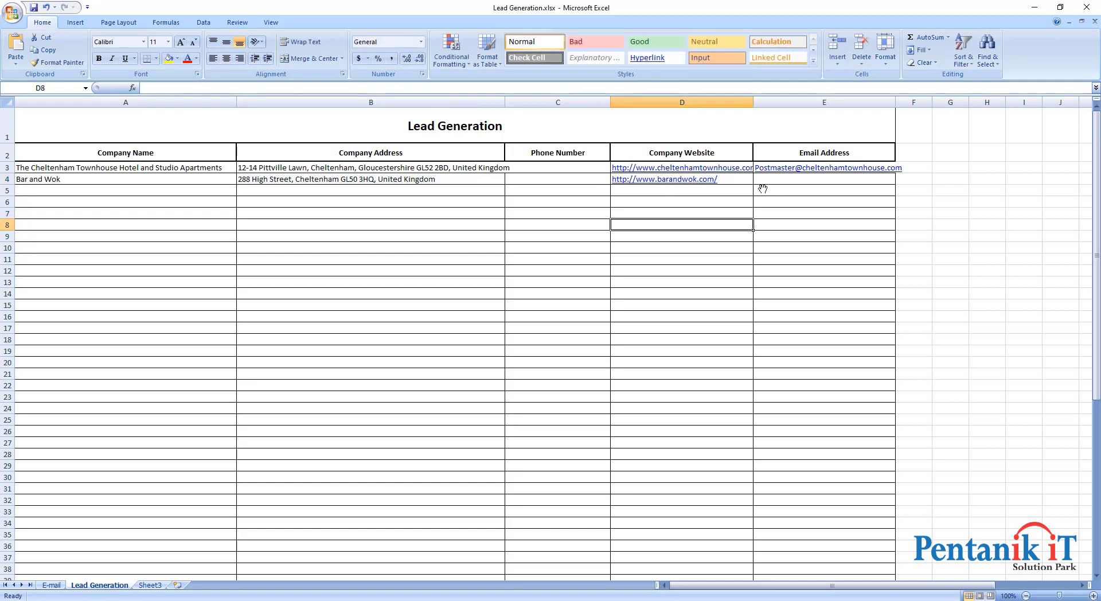
# Step: Select the two lead records in A3:E4 and auto-fit the Company Website column D to its contents
pyautogui.click(827, 178)
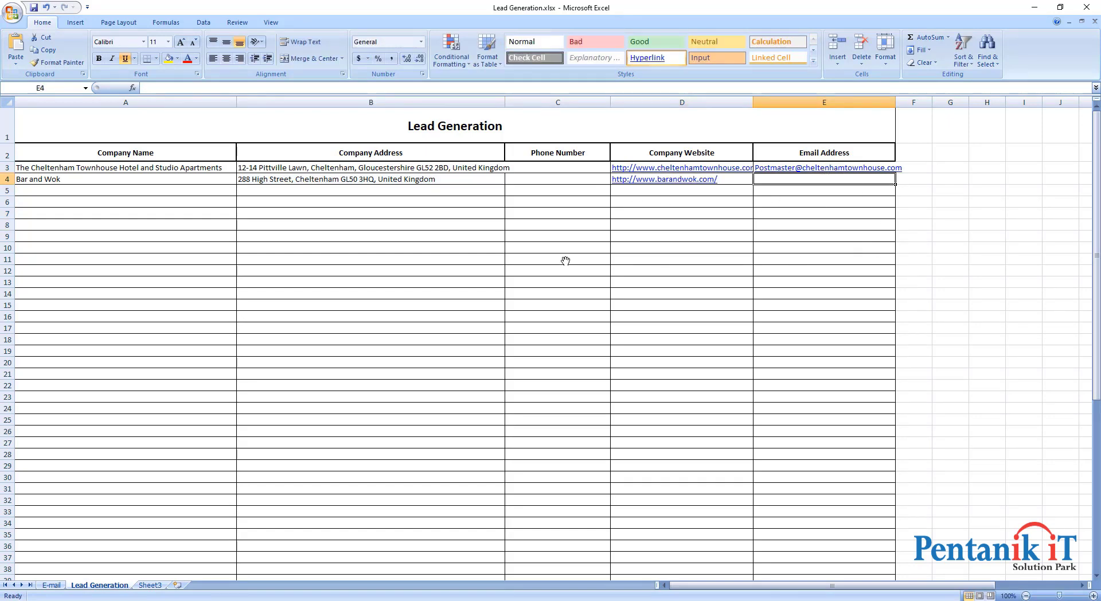
pyautogui.moveTo(64, 167); pyautogui.dragTo(802, 180)
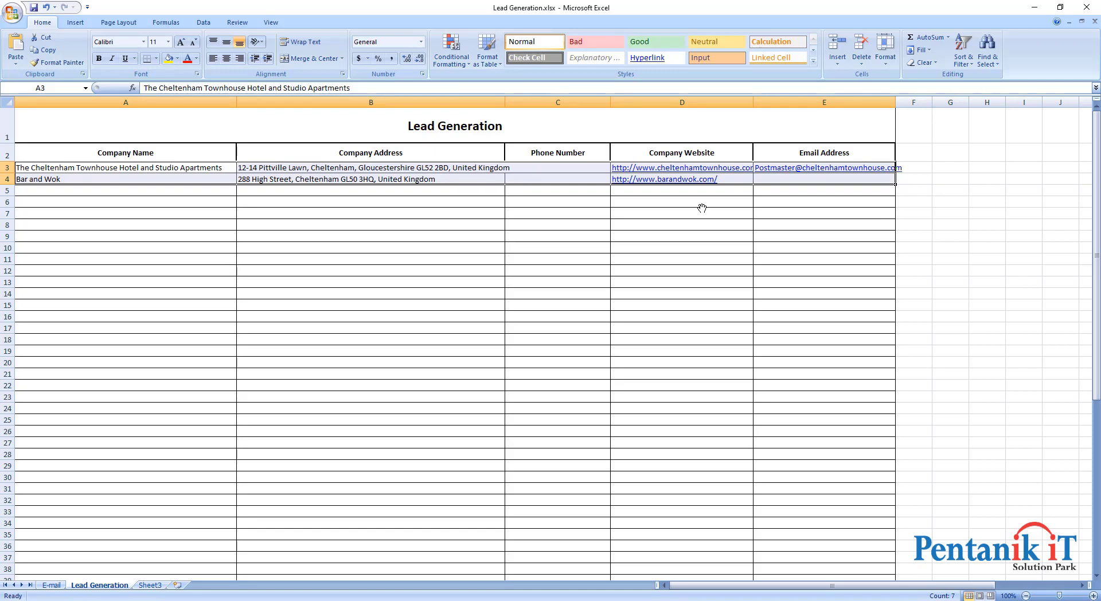
pyautogui.doubleClick(753, 102)
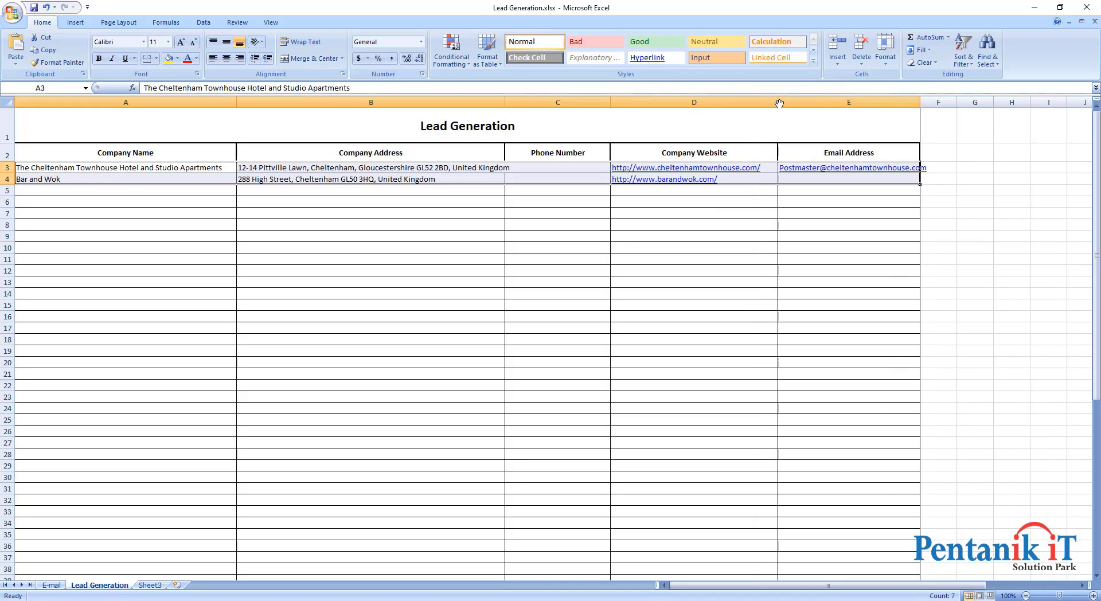